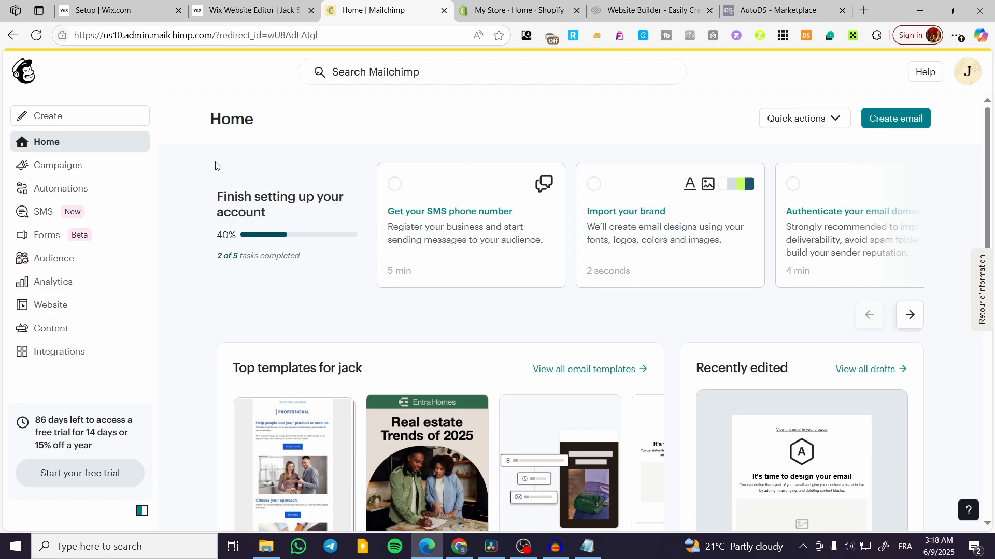
Start a new popup signup form with General newsletter as its offer
click(69, 118)
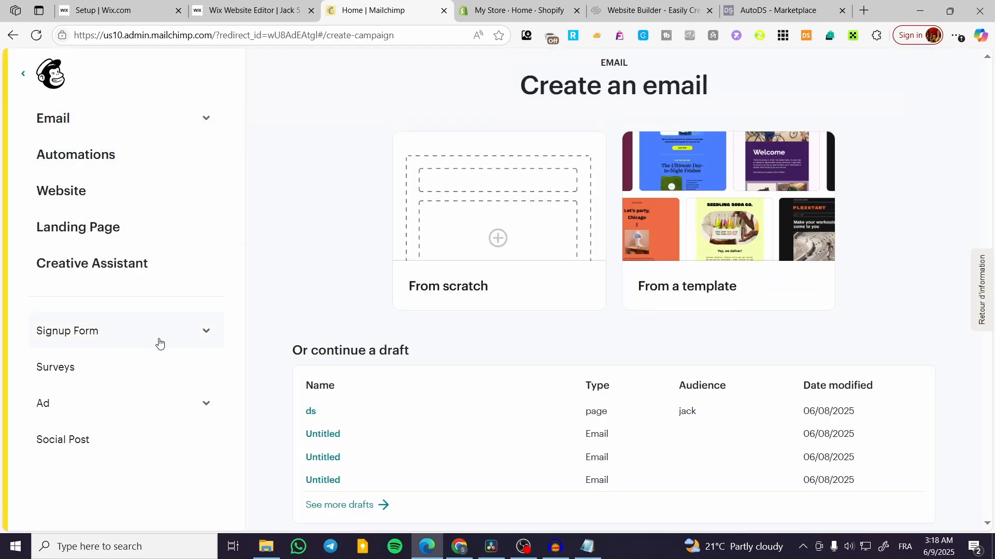
click(157, 343)
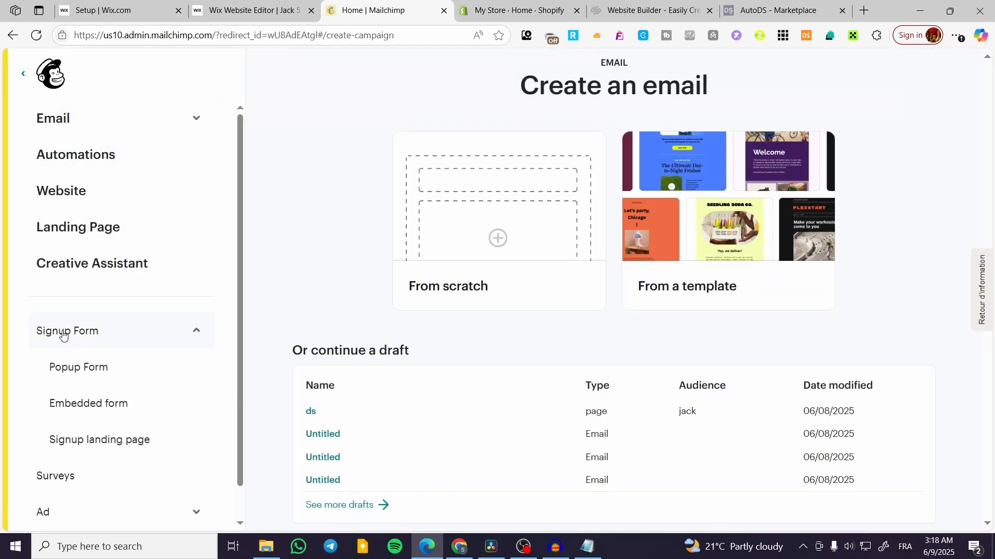
click(81, 377)
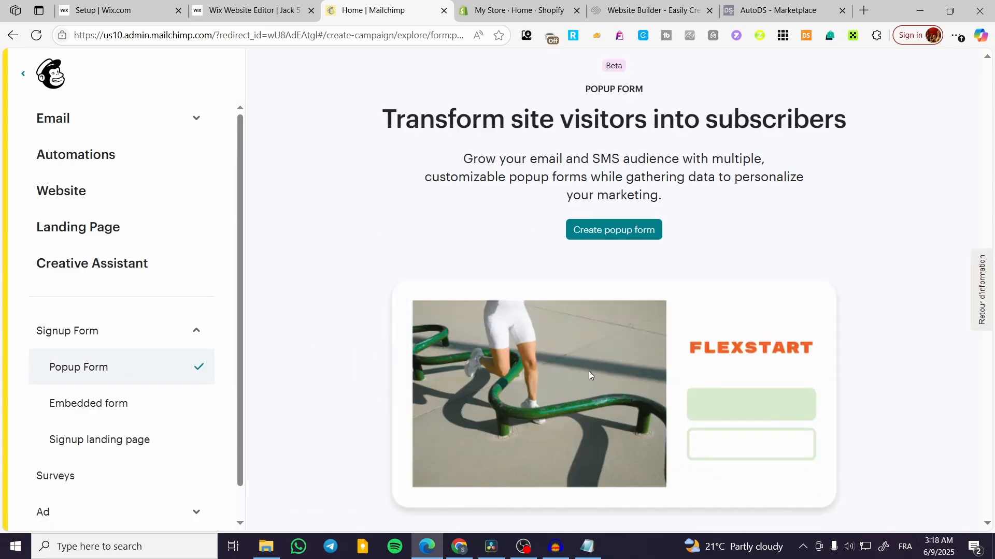
click(614, 231)
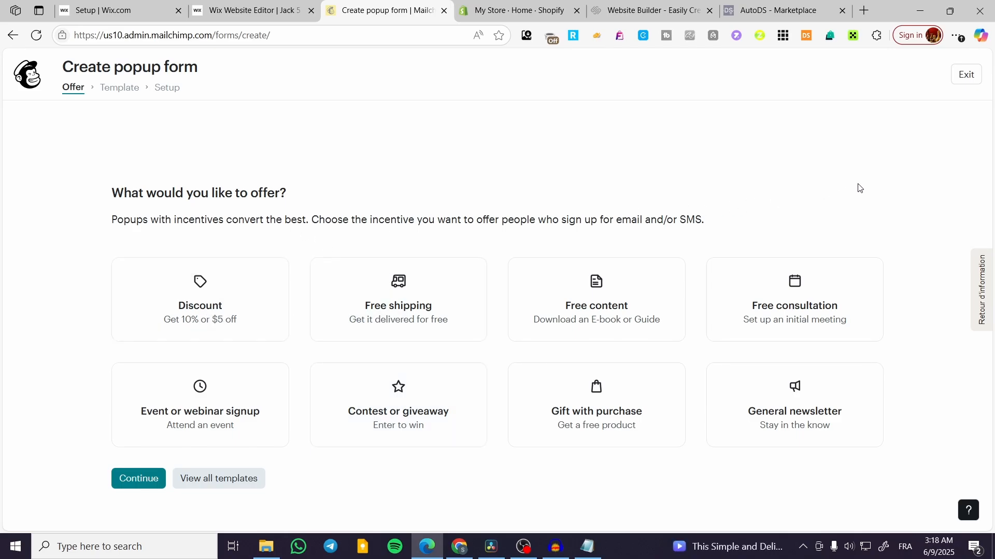
click(830, 432)
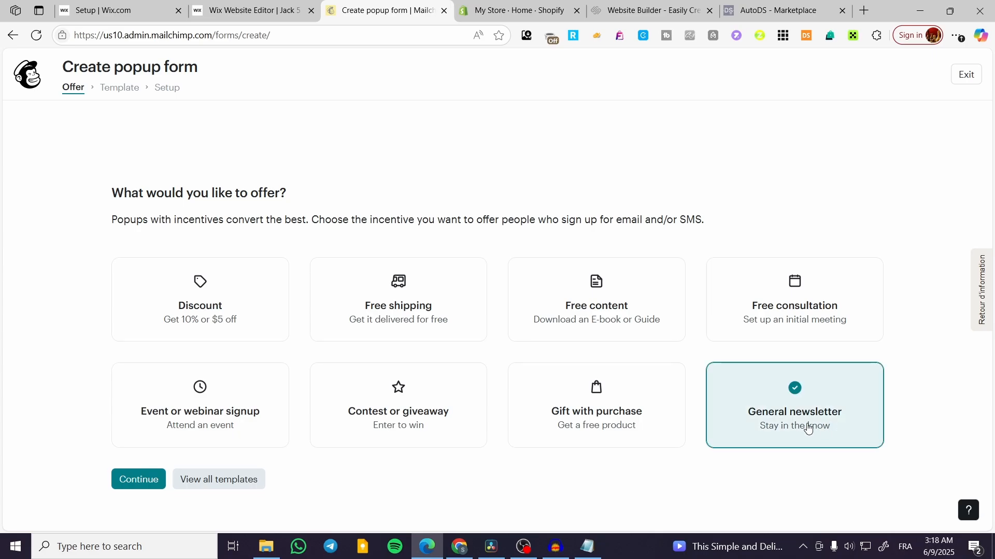
click(136, 482)
Apply the Cool Rounded newsletter template and create the form to collect email addresses
mouse_move(636, 424)
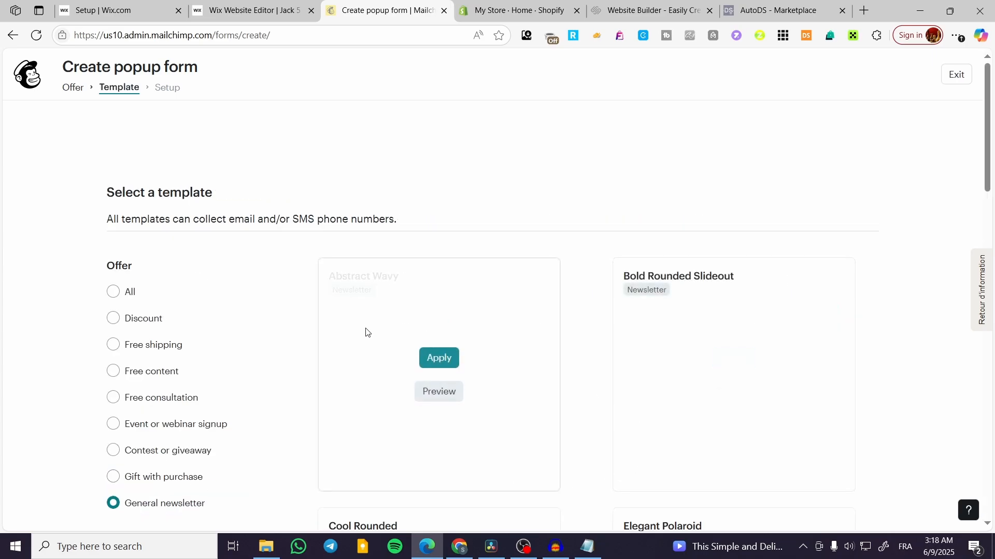
scroll(467, 328, down, 3)
scroll(932, 263, down, 4)
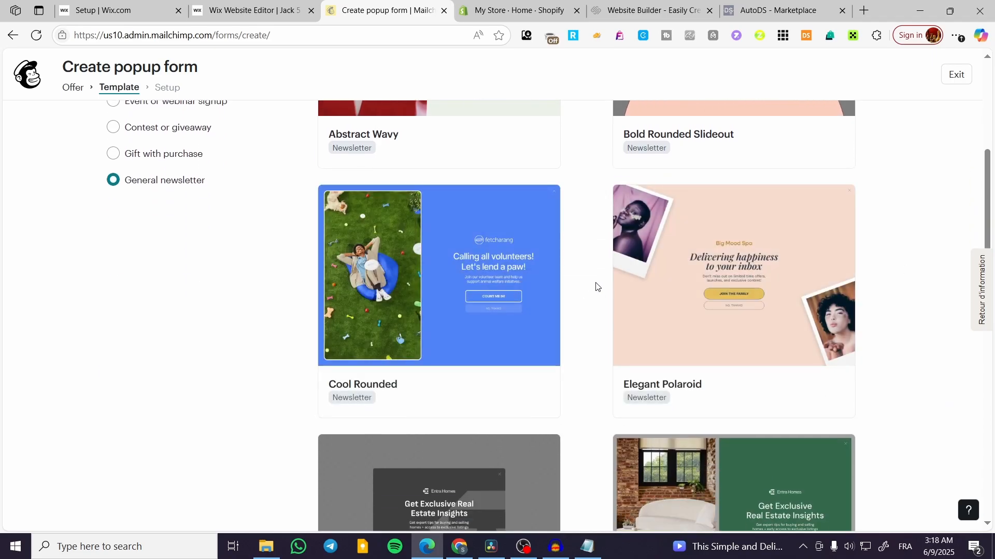
mouse_move(428, 301)
click(428, 284)
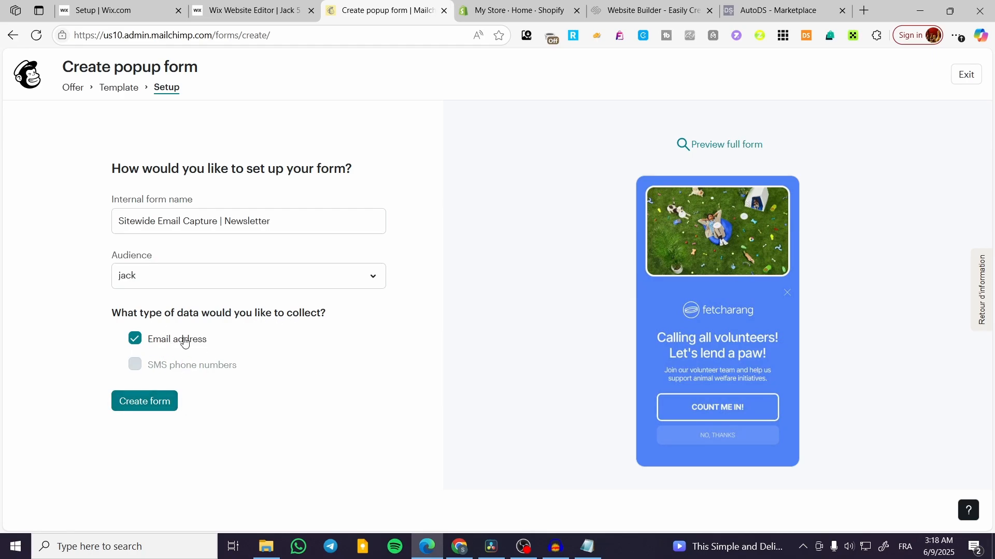
click(146, 407)
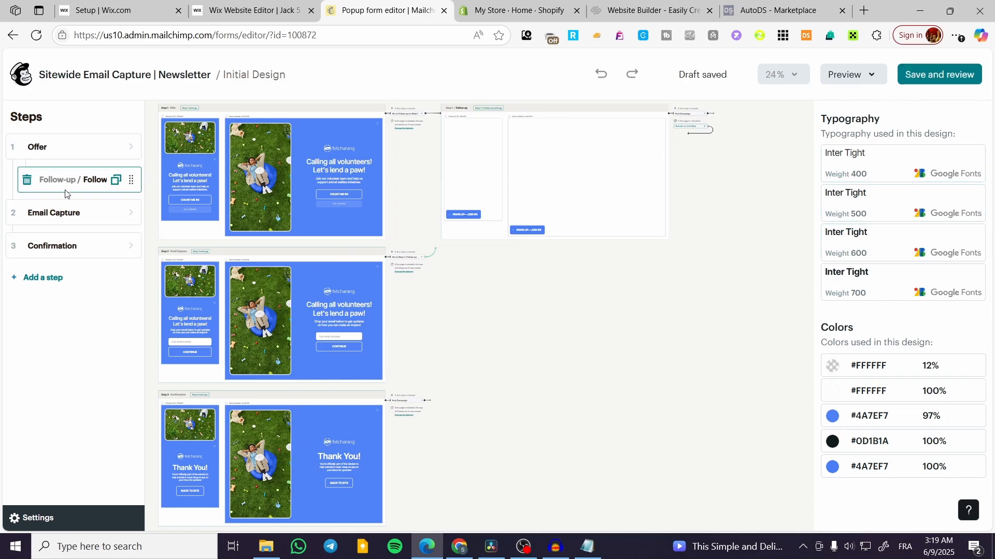
Examine the Email Capture and Confirmation steps of the popup form, returning to the overview of all steps
click(61, 213)
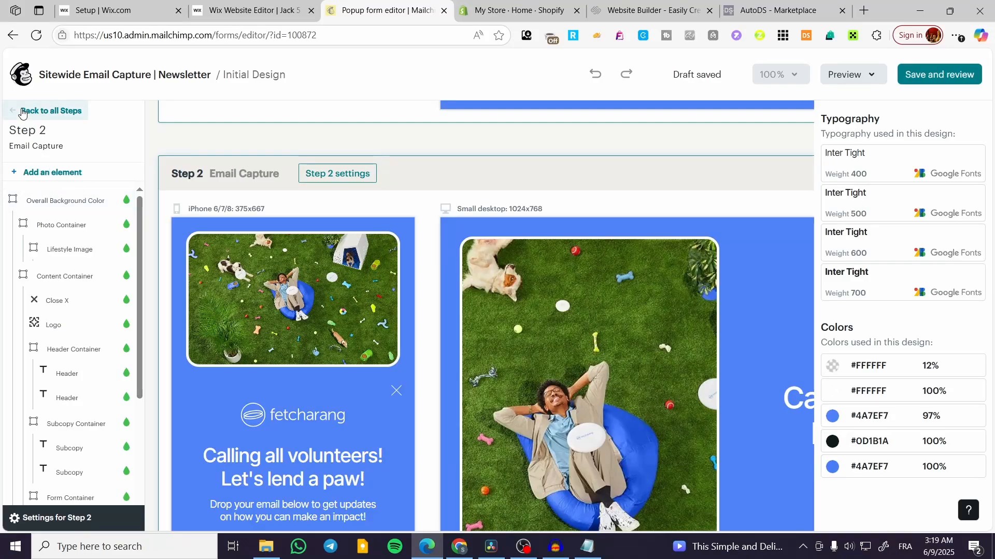
click(51, 110)
click(55, 244)
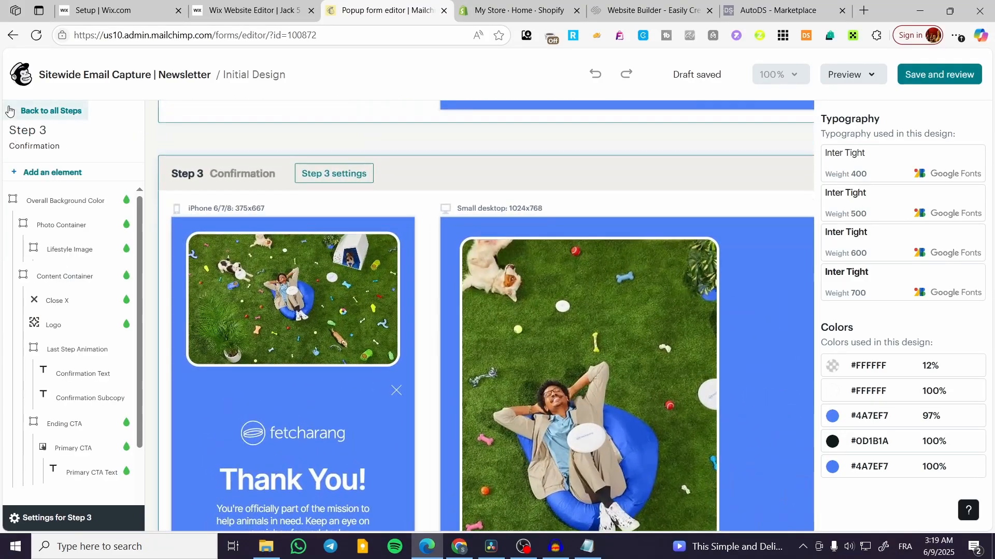
click(36, 110)
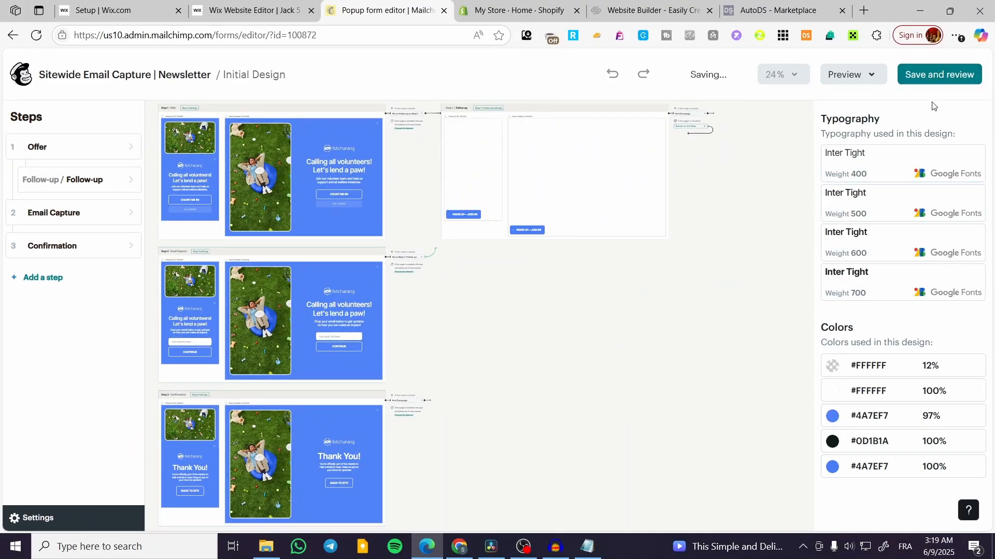
Save the popup design and review its checklist of site, targeting, trigger, content and advanced settings
click(933, 78)
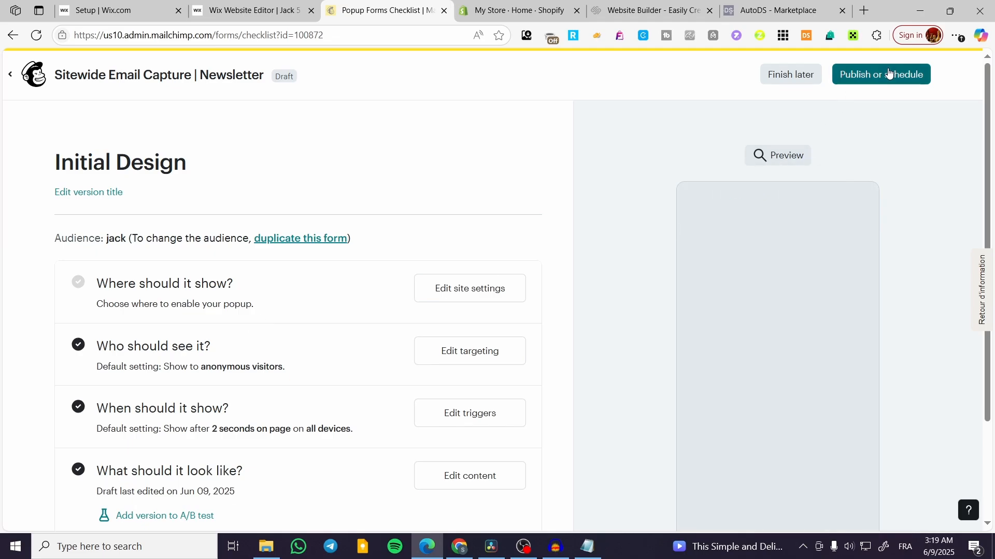
scroll(281, 329, down, 2)
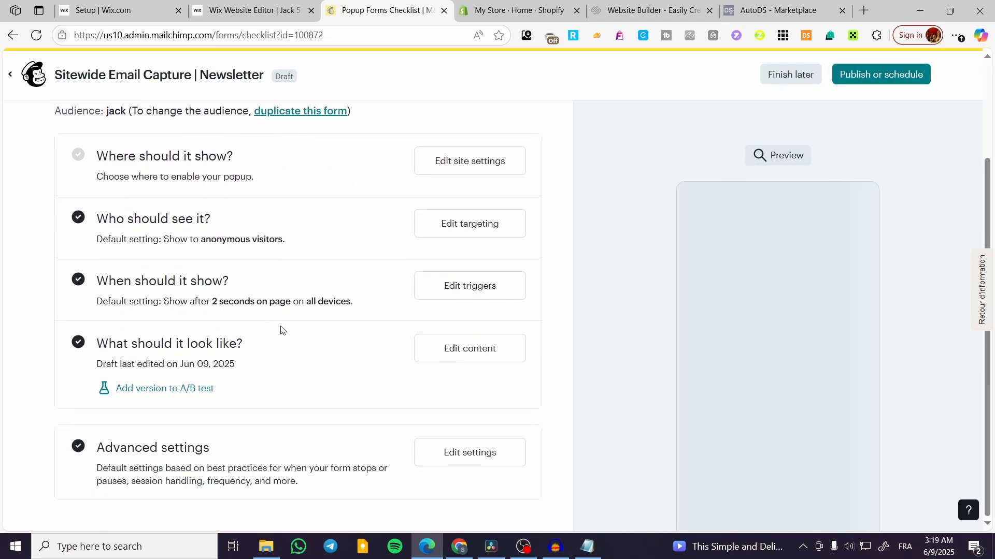
scroll(377, 255, up, 2)
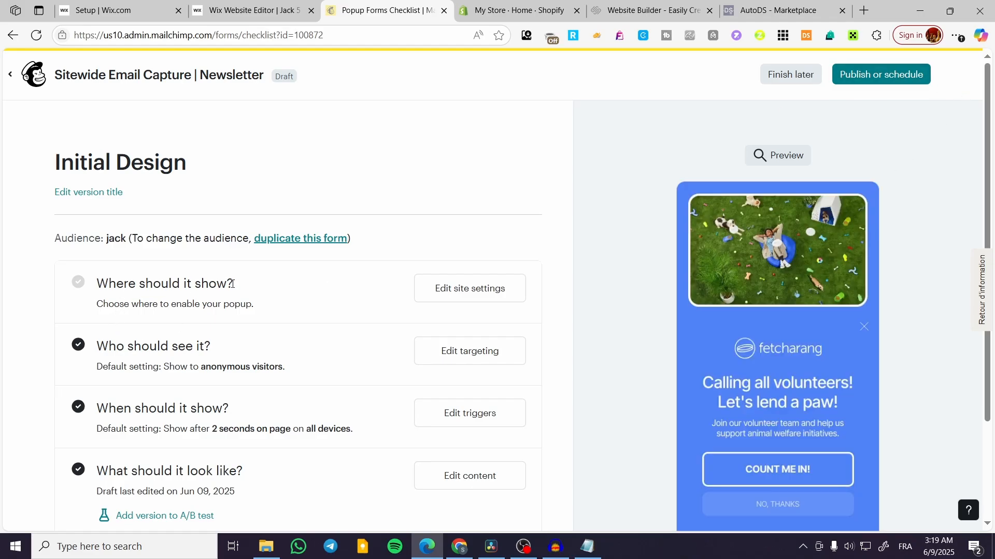
scroll(233, 286, down, 2)
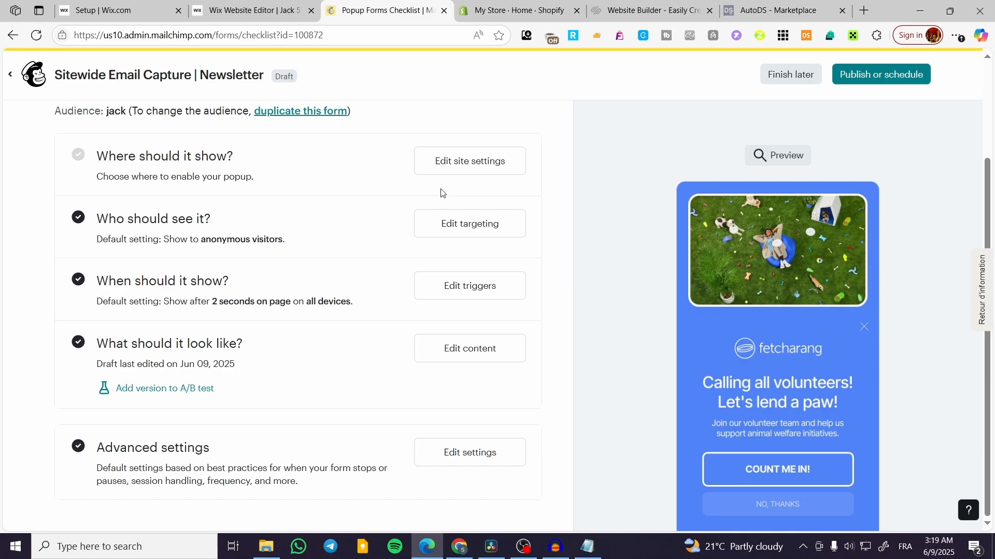
click(482, 159)
click(146, 205)
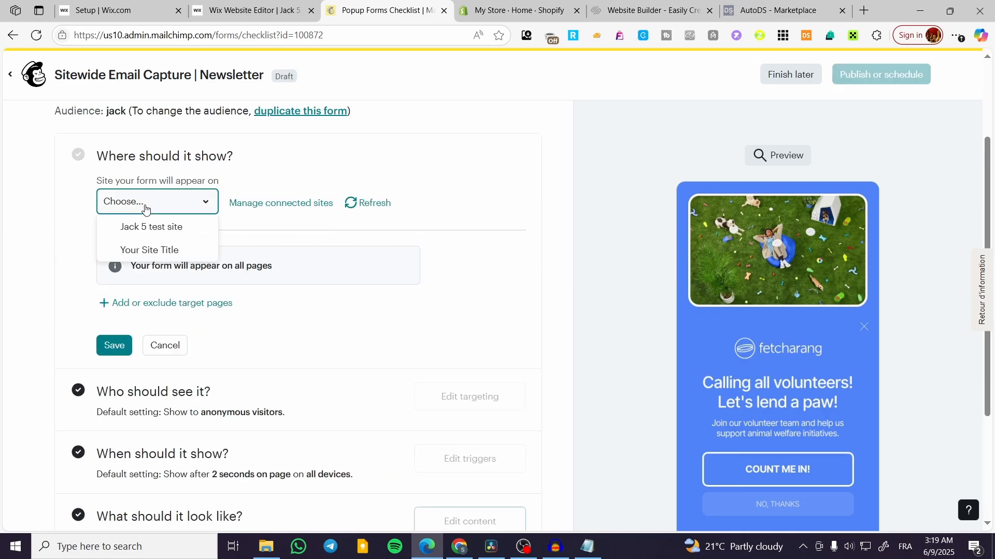
click(334, 165)
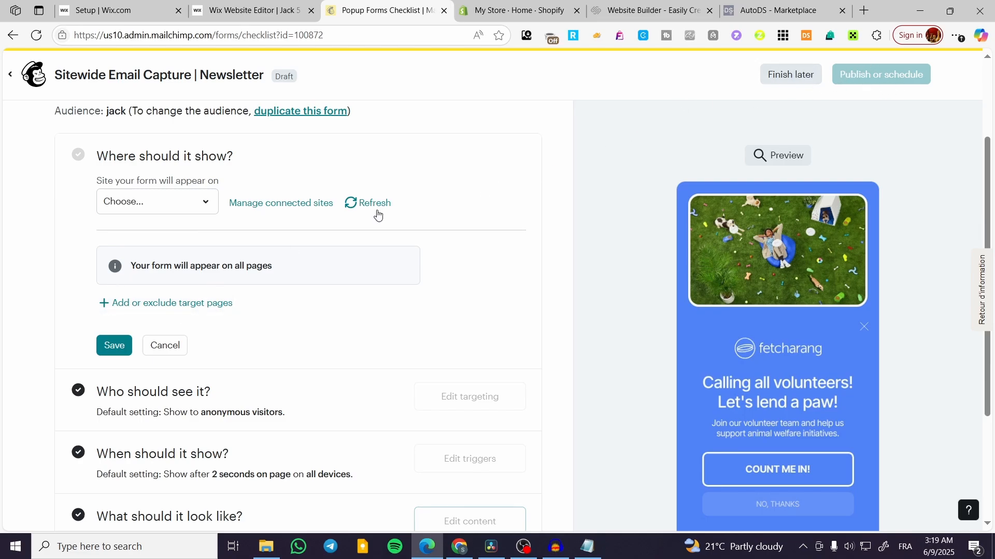
click(183, 342)
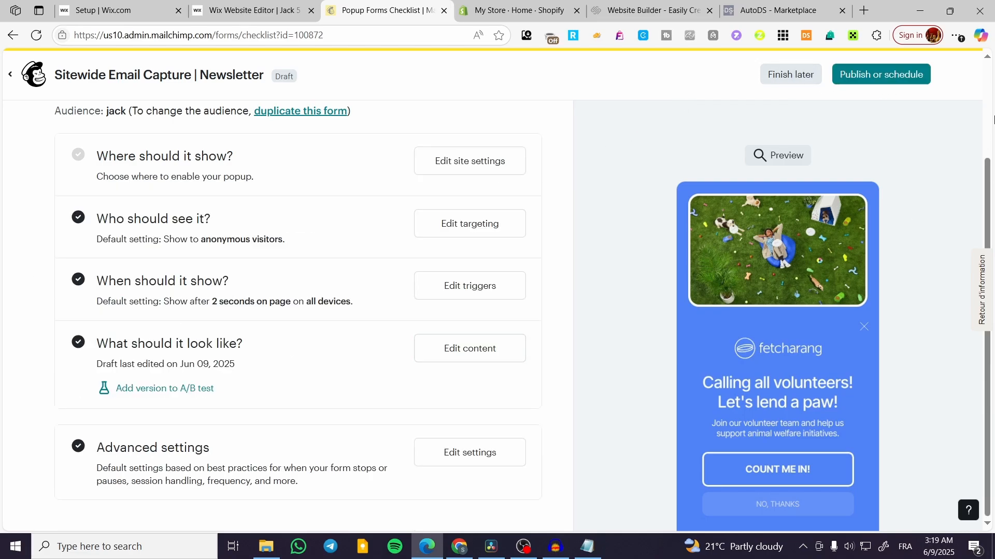
Try to publish the form, and save Jack 5 test site as the site where it appears
click(896, 76)
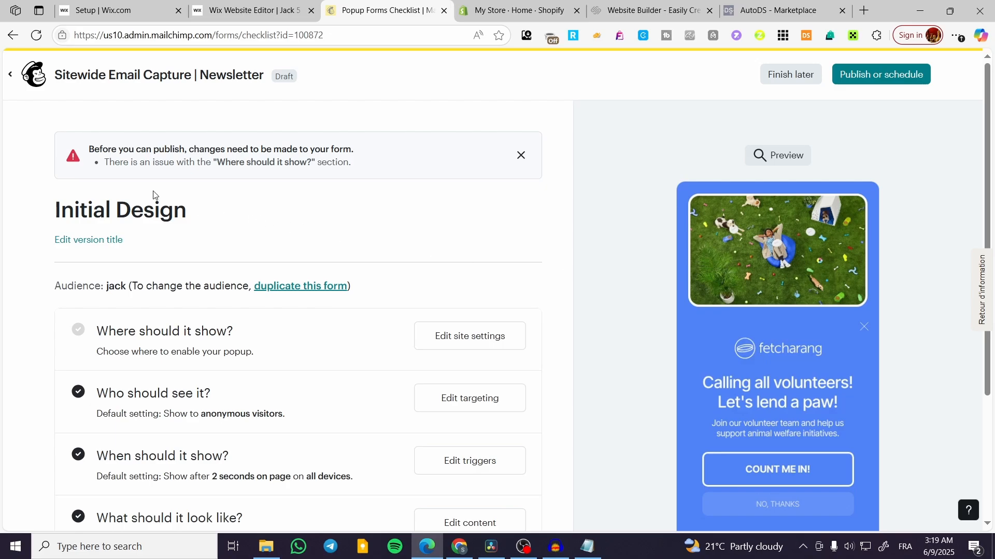
scroll(342, 207, down, 2)
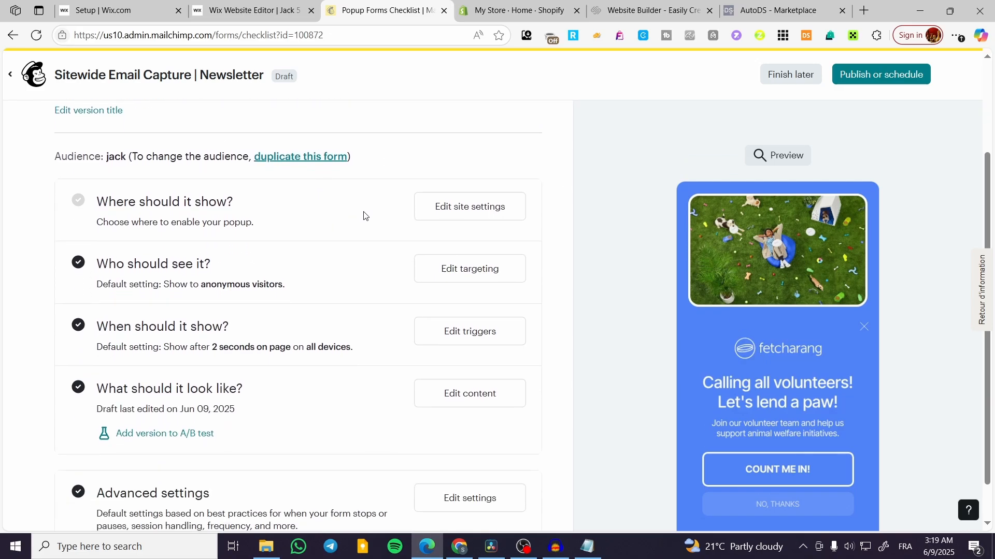
click(500, 205)
click(206, 248)
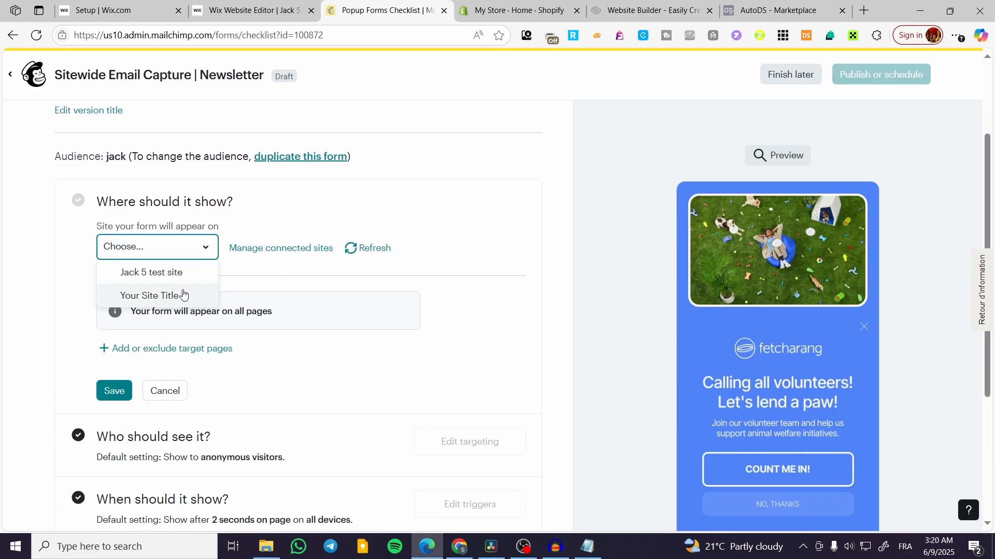
click(190, 276)
scroll(190, 279, up, 2)
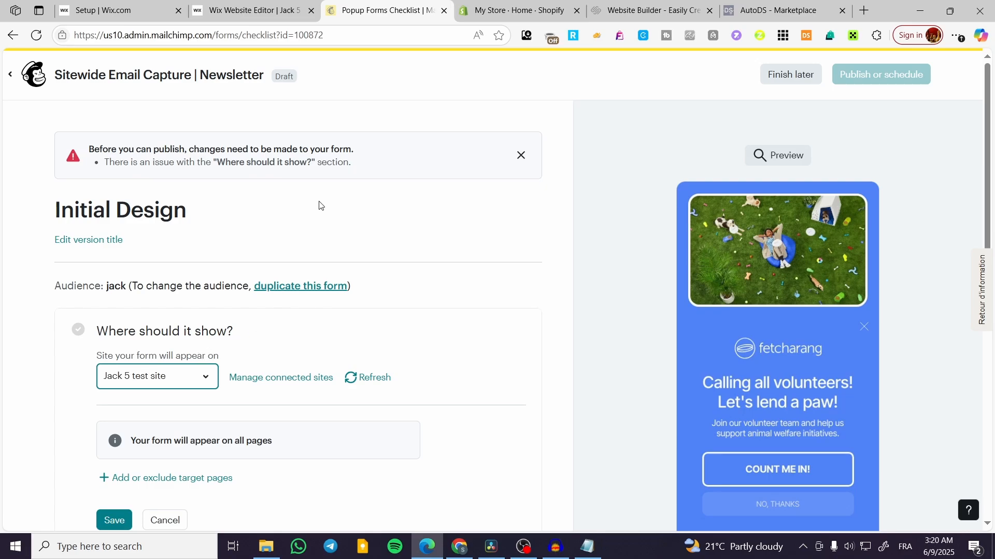
scroll(327, 223, down, 2)
click(114, 391)
scroll(200, 378, up, 2)
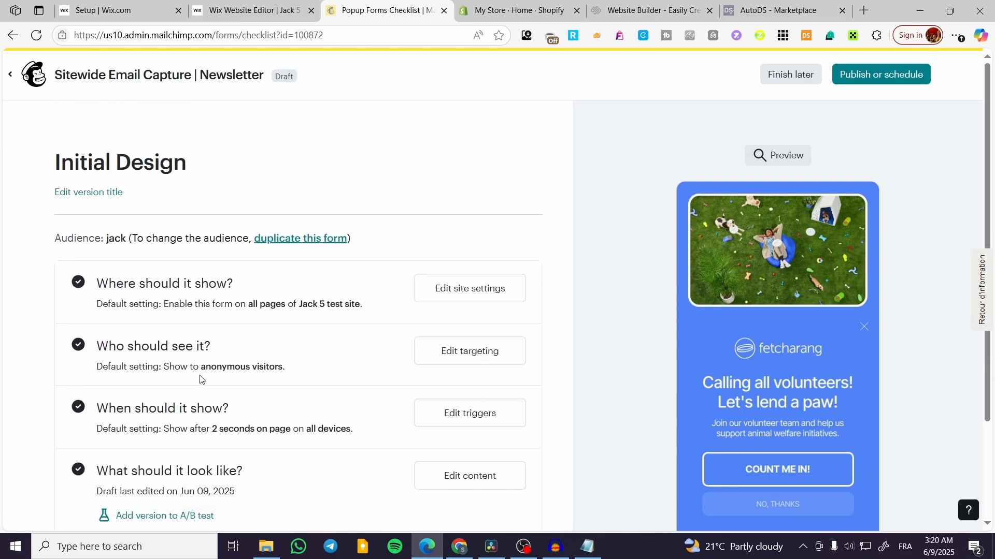
click(490, 285)
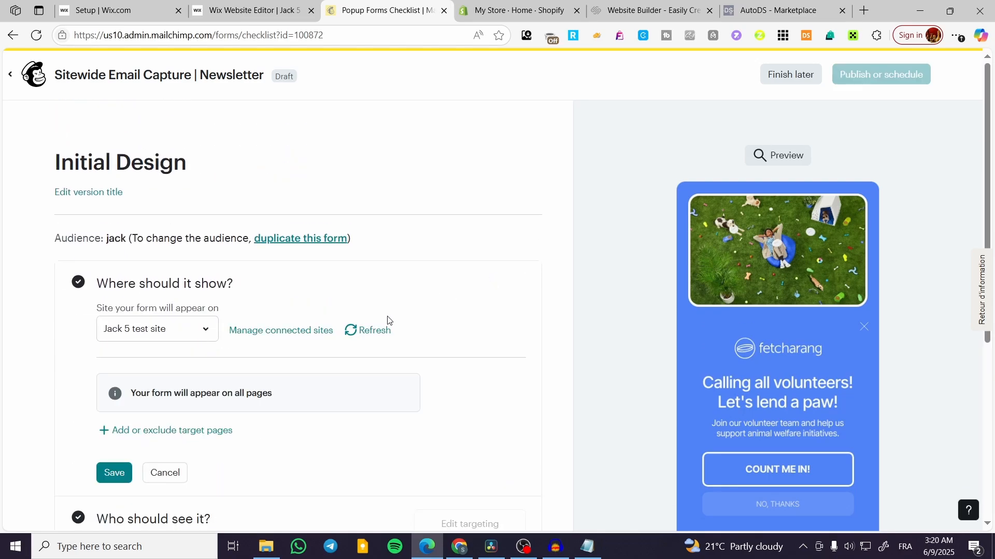
click(177, 433)
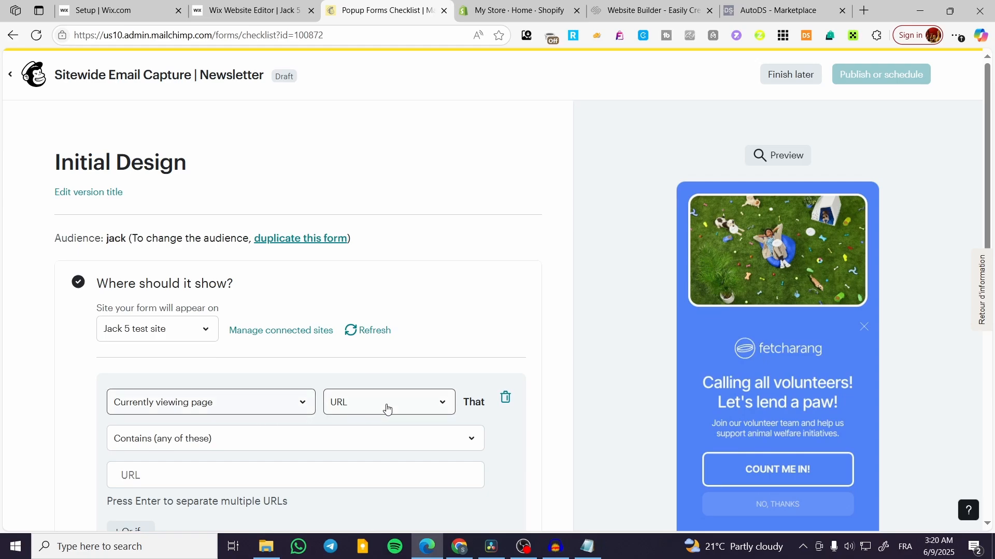
click(413, 407)
click(413, 406)
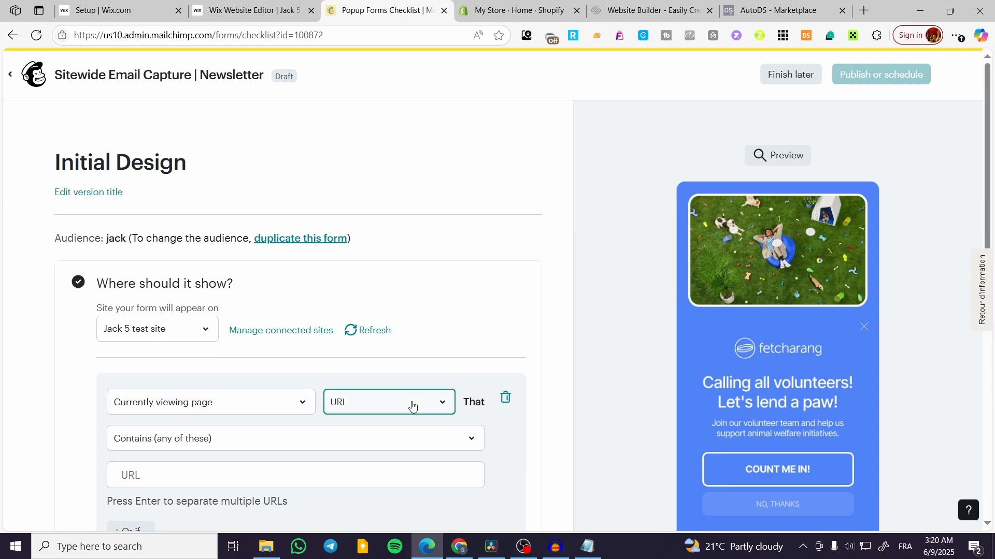
scroll(220, 394, down, 2)
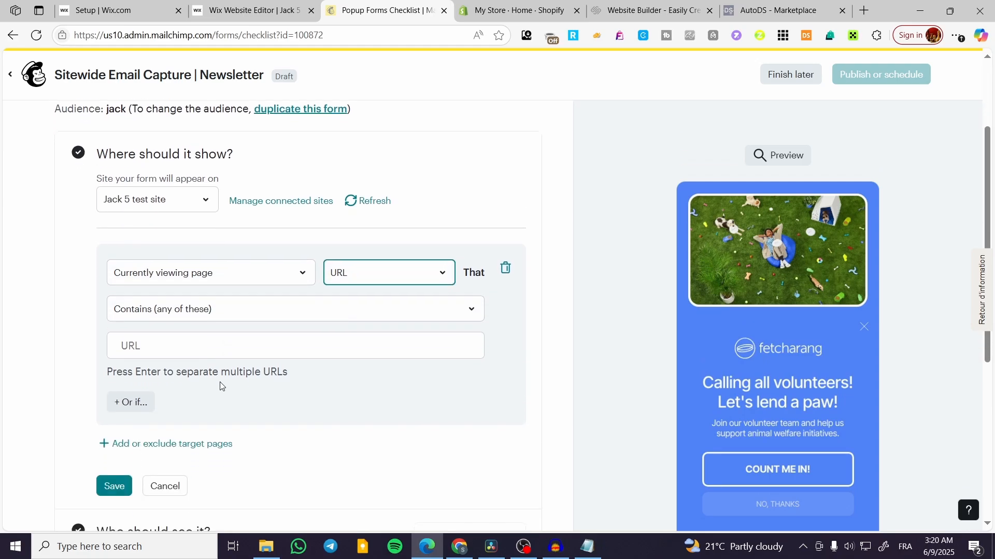
click(209, 343)
mouse_move(255, 16)
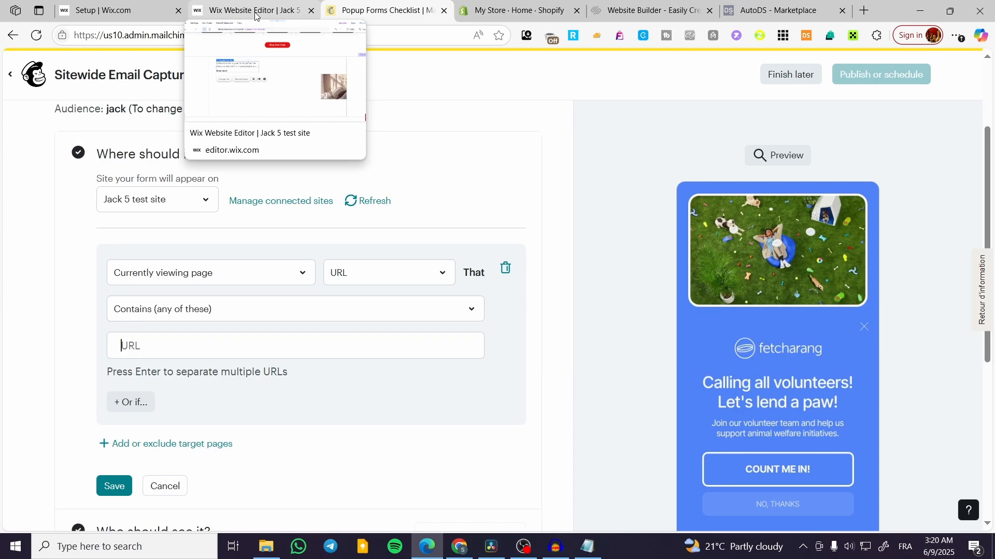
click(255, 11)
click(375, 10)
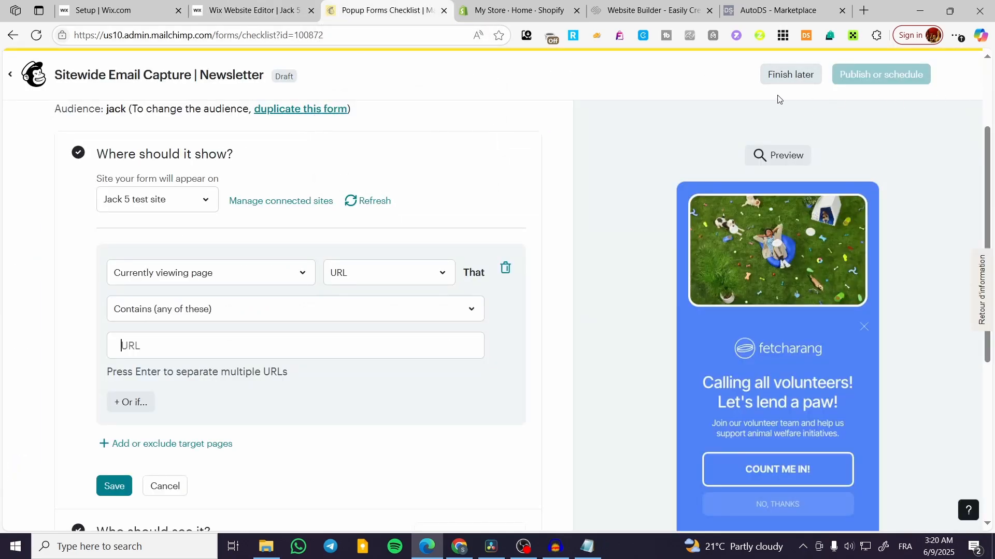
Leave the popup form to finish later, search the integrations for wix, and open the Wix integration page
click(787, 82)
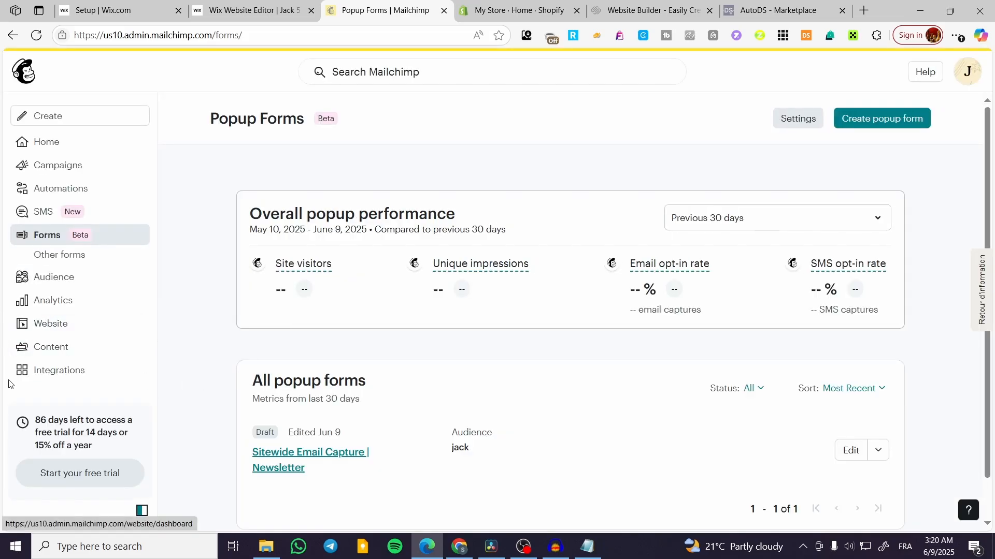
click(61, 371)
click(560, 205)
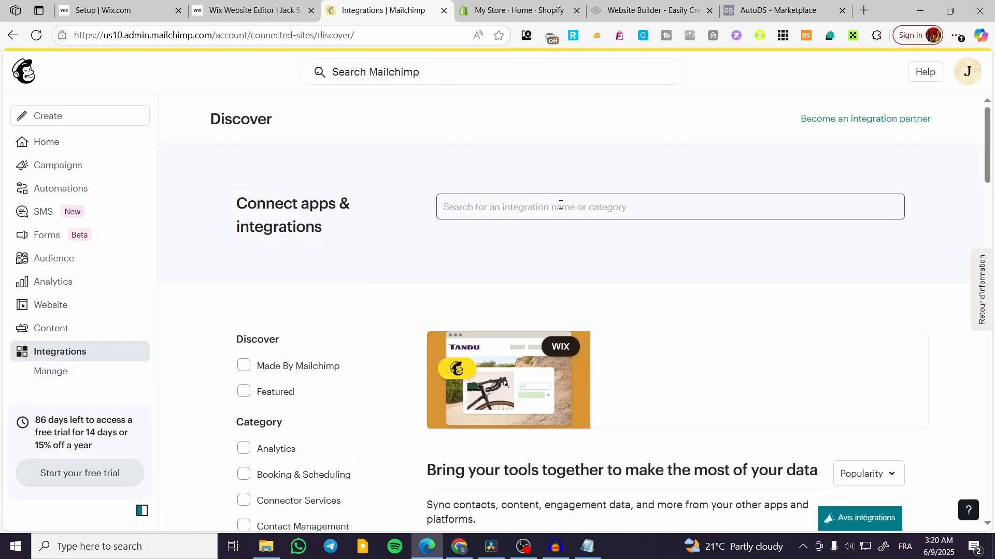
text(wix)
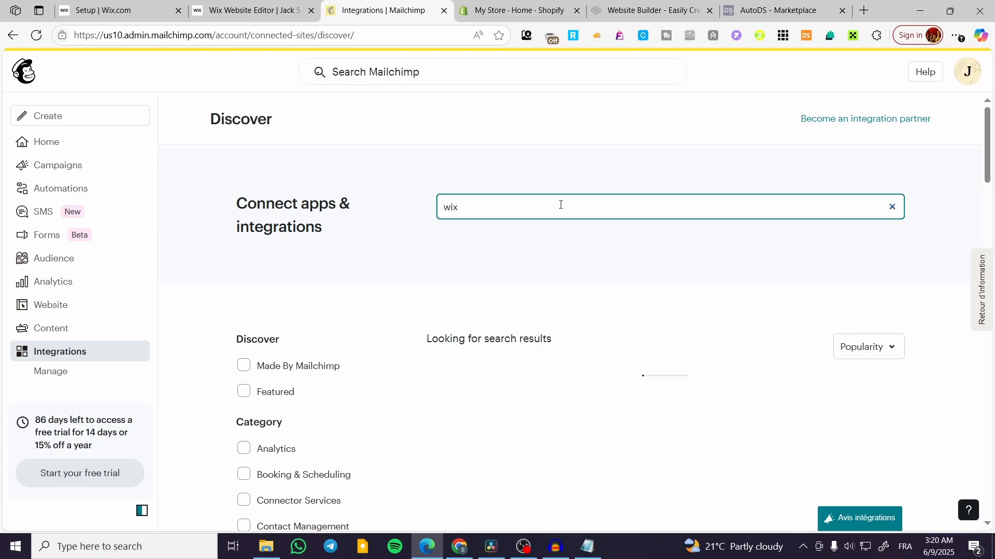
click(596, 524)
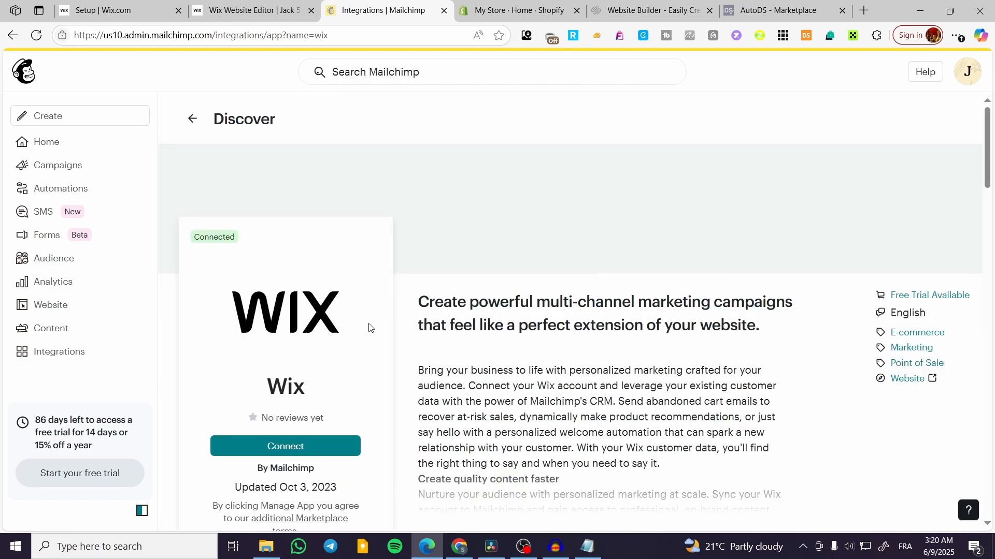
Connect Wix to Mailchimp, agree to the requested permissions, and start the sync with the reviewed settings
click(311, 443)
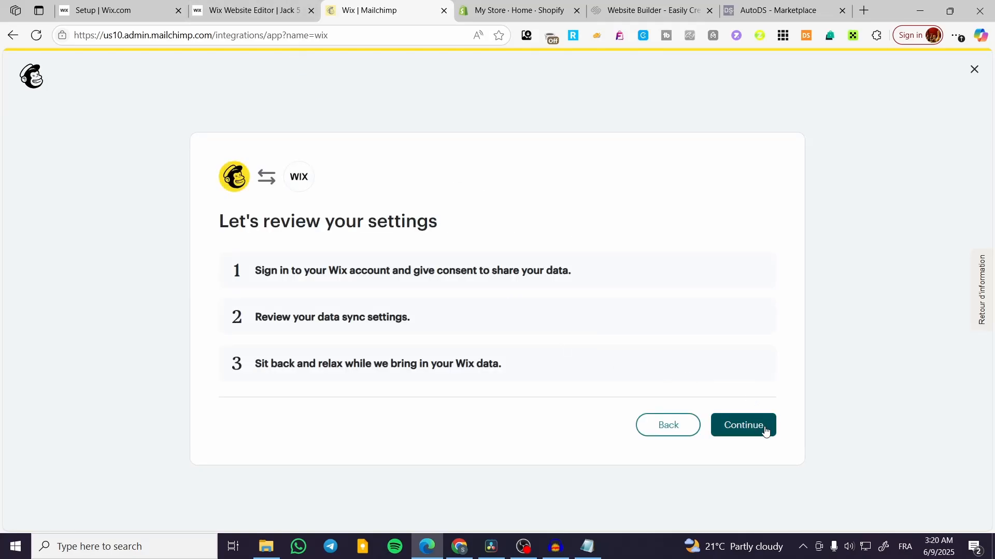
click(766, 427)
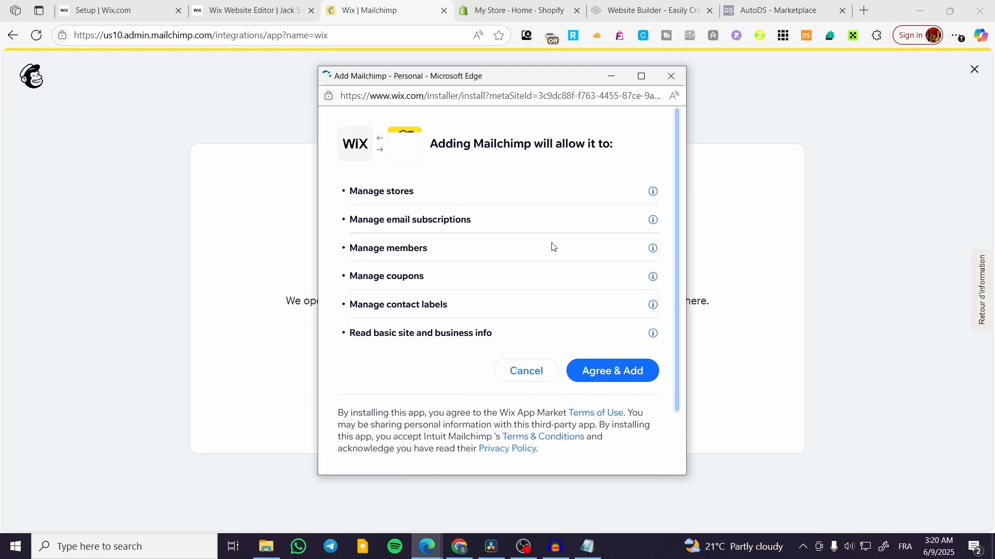
click(615, 371)
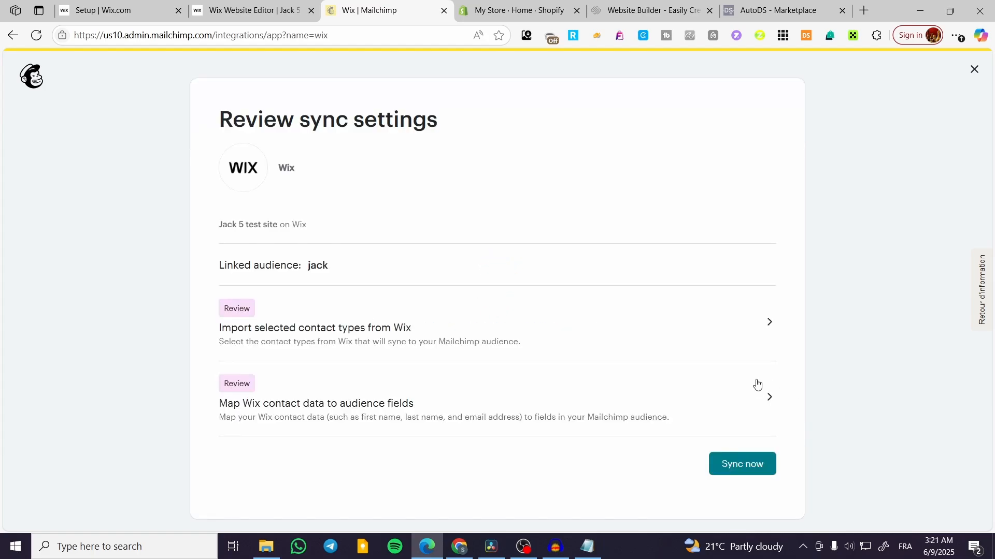
click(759, 465)
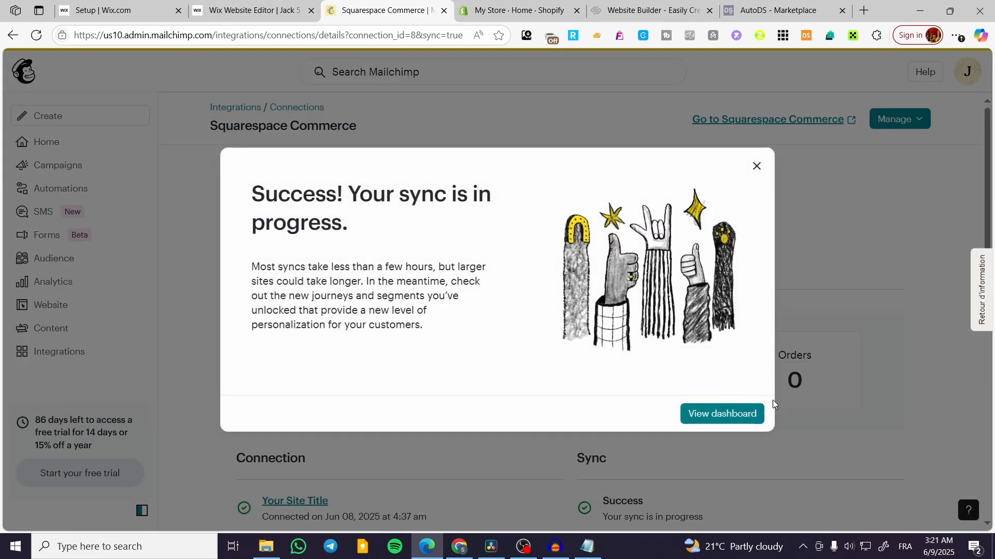
click(829, 204)
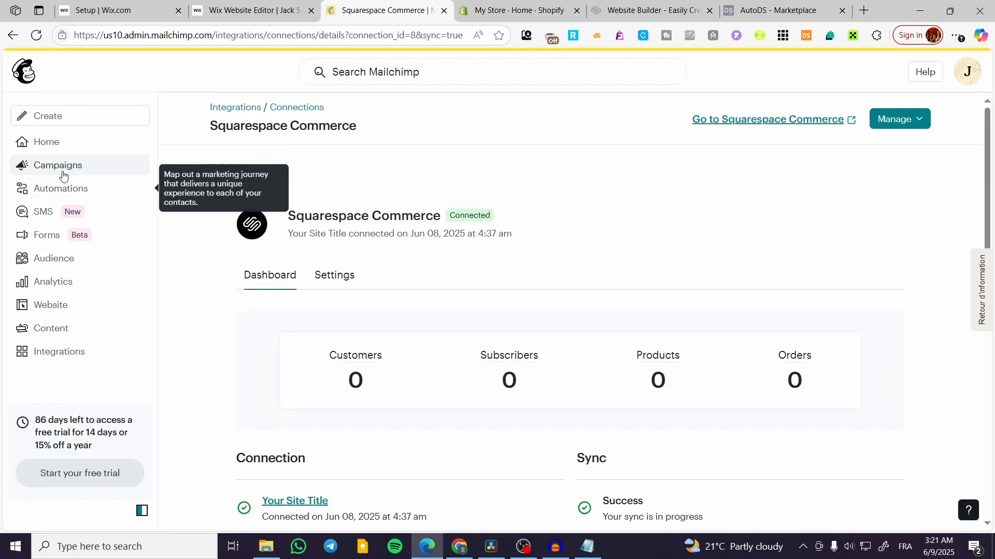
Return to the popup forms and reopen the Sitewide Email Capture | Newsletter draft for editing
click(61, 167)
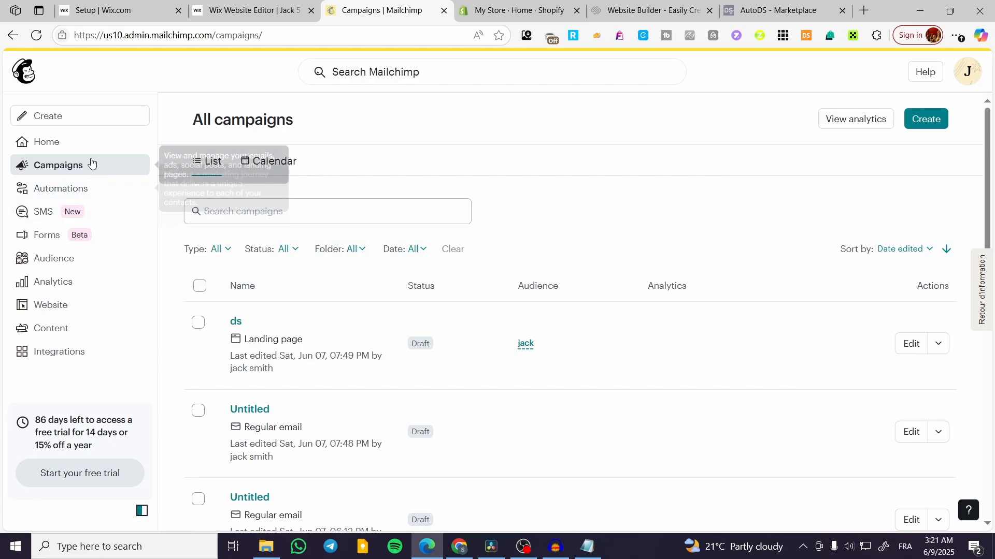
click(61, 143)
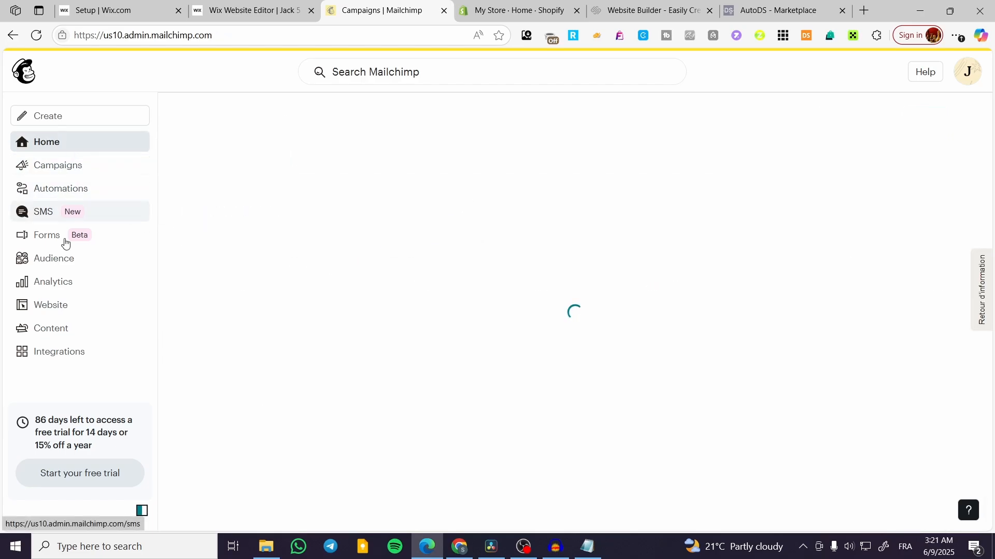
click(46, 240)
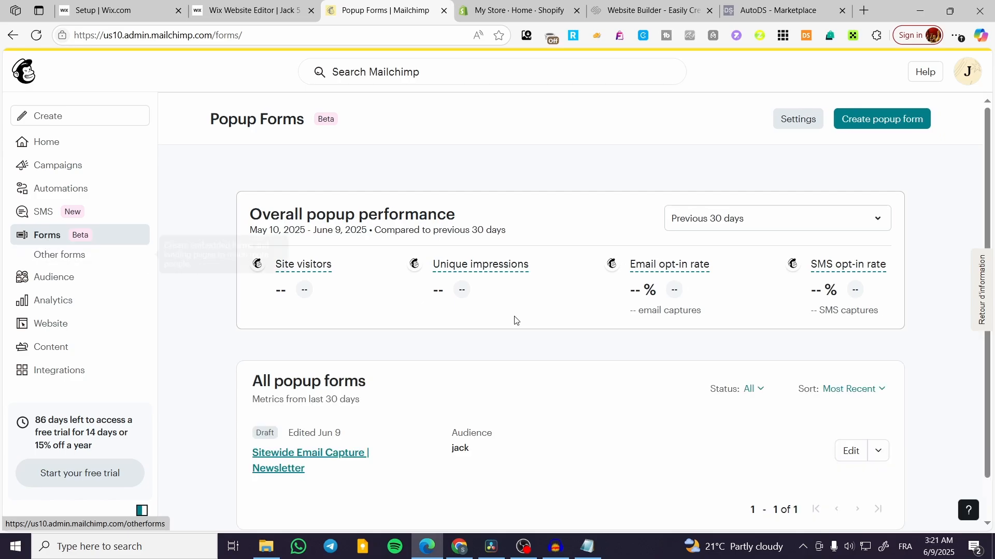
scroll(573, 334, down, 1)
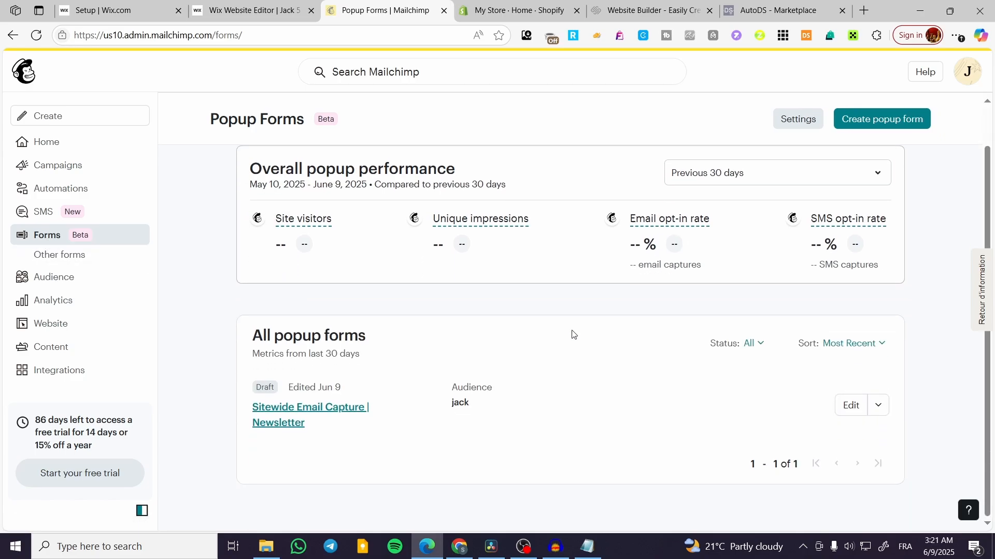
click(860, 409)
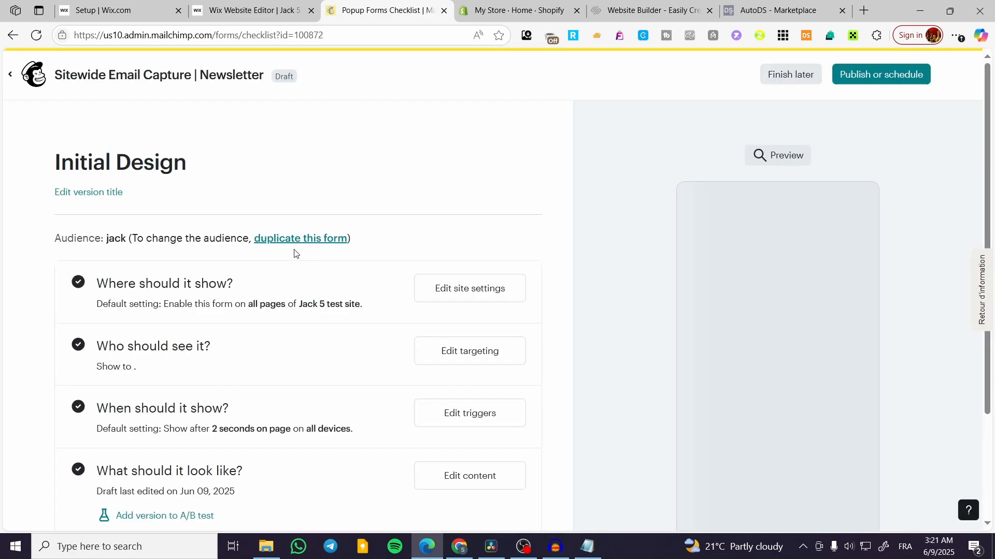
Open the form's site settings and review the connected sites and visitor rules in the Popup Forms Settings
click(492, 289)
click(161, 330)
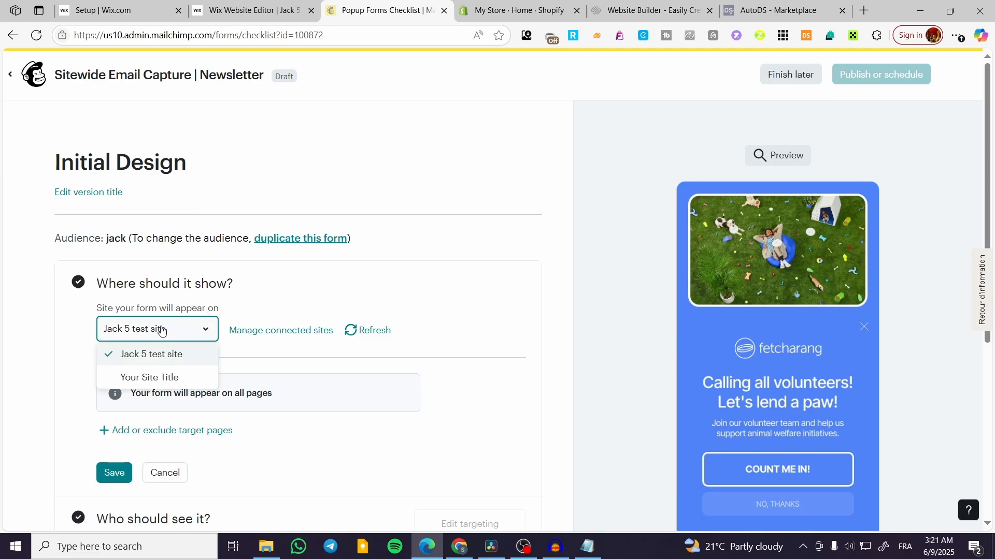
click(340, 286)
click(309, 332)
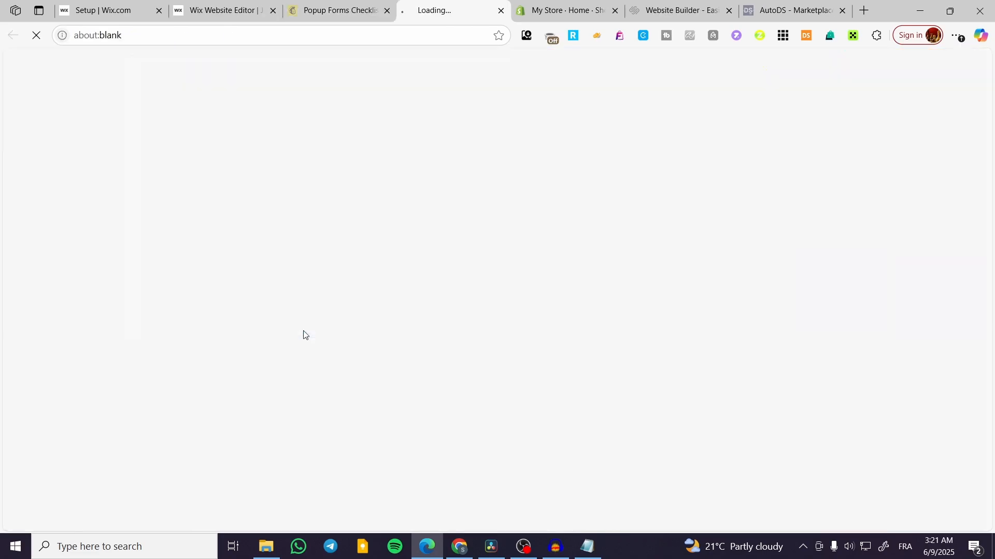
key(ctrl+shift+Tab)
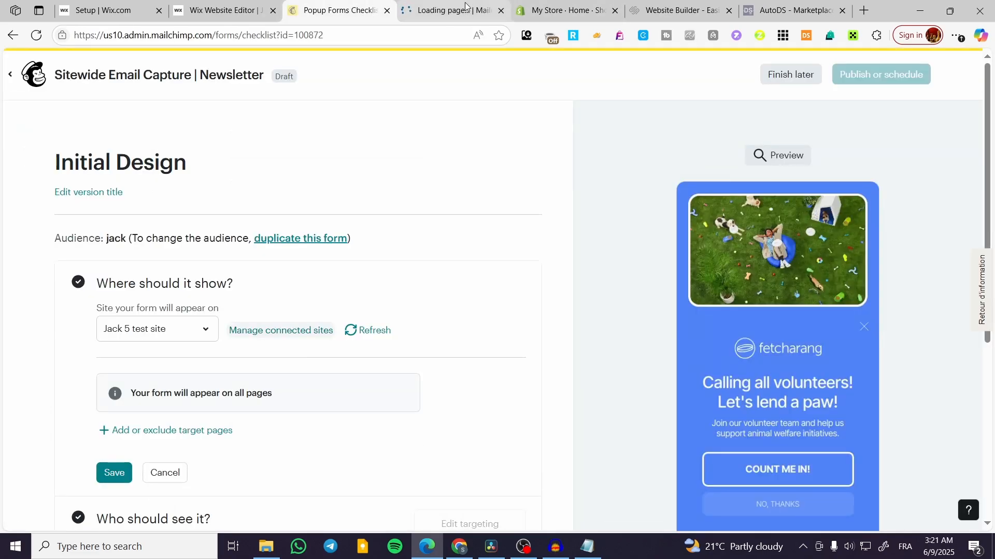
click(465, 6)
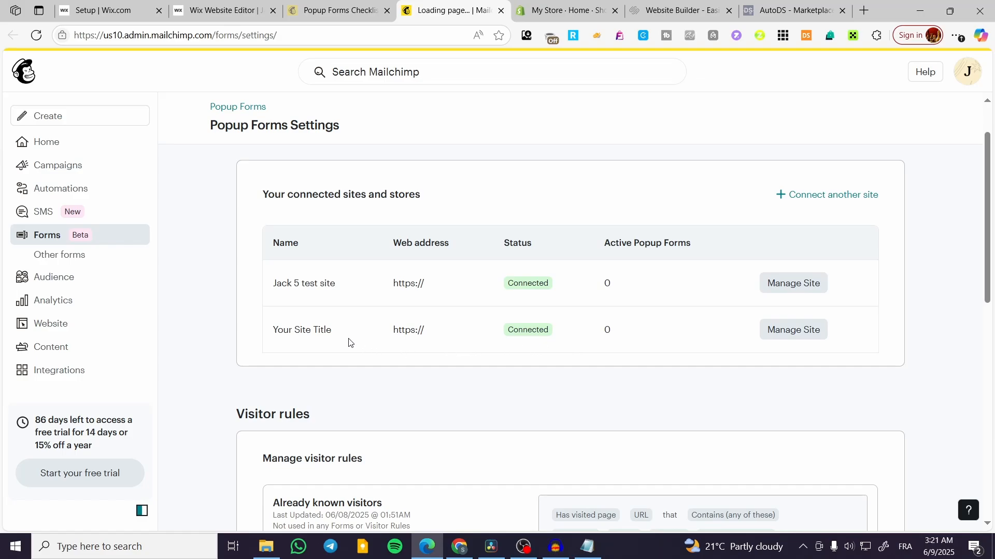
scroll(421, 318, down, 10)
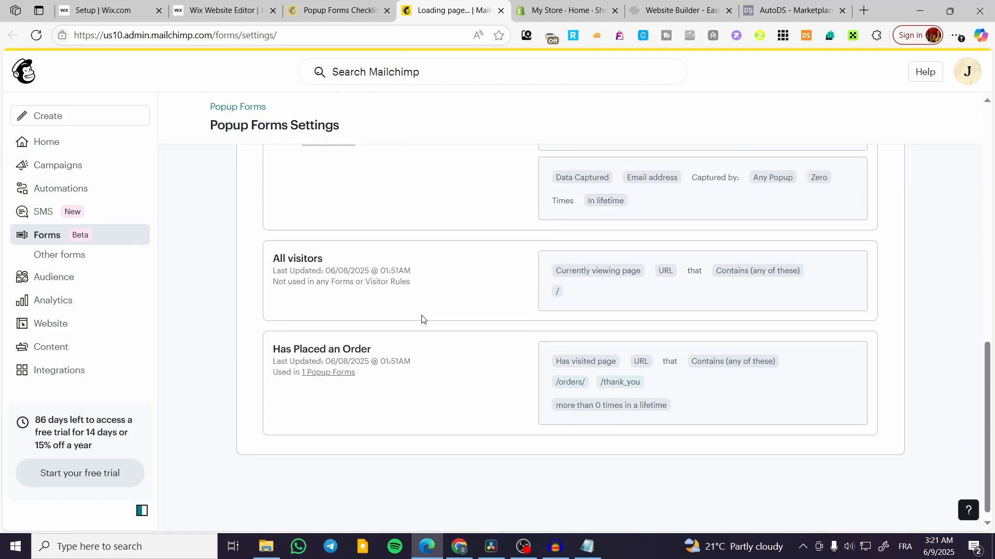
scroll(421, 318, up, 10)
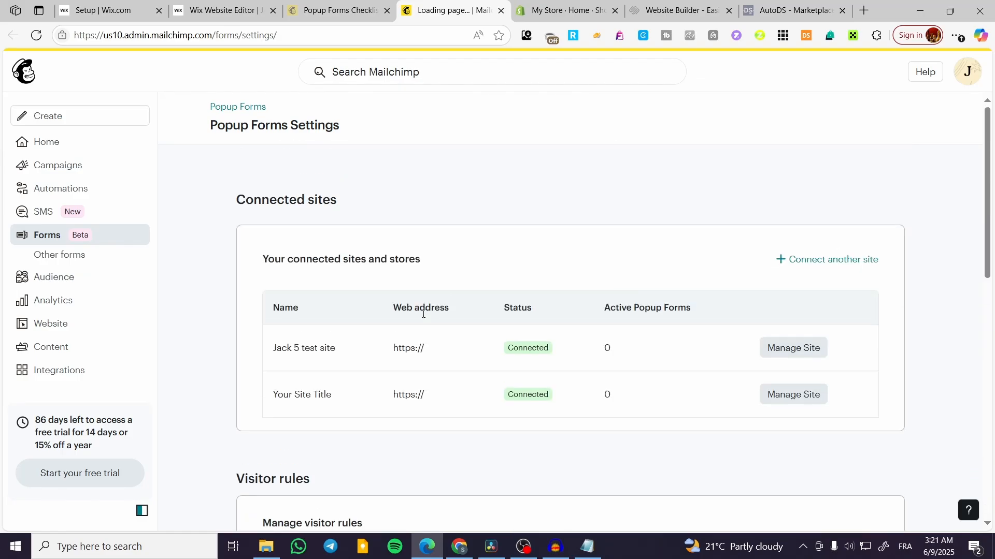
Start connecting another site, choosing the manual connection with a code snippet
click(843, 259)
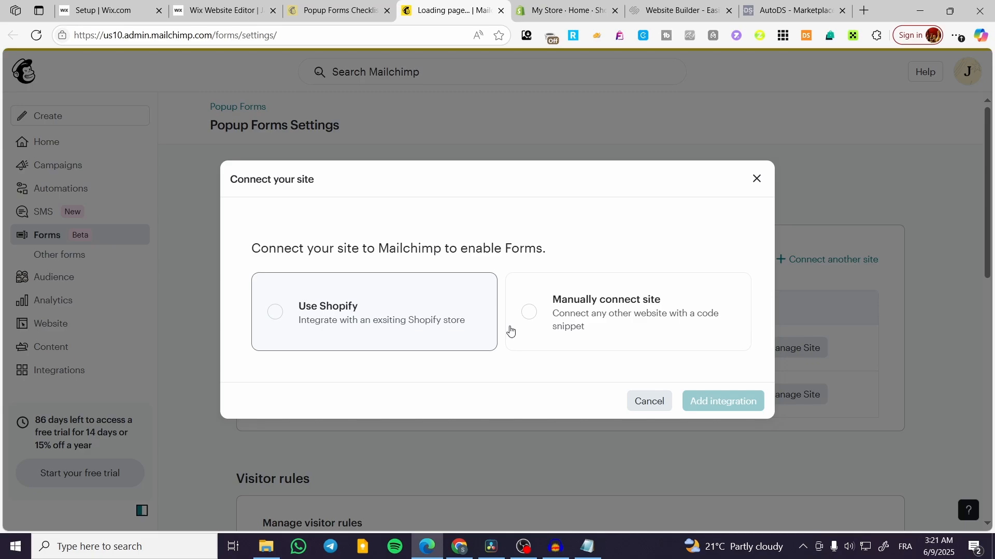
click(584, 326)
click(720, 401)
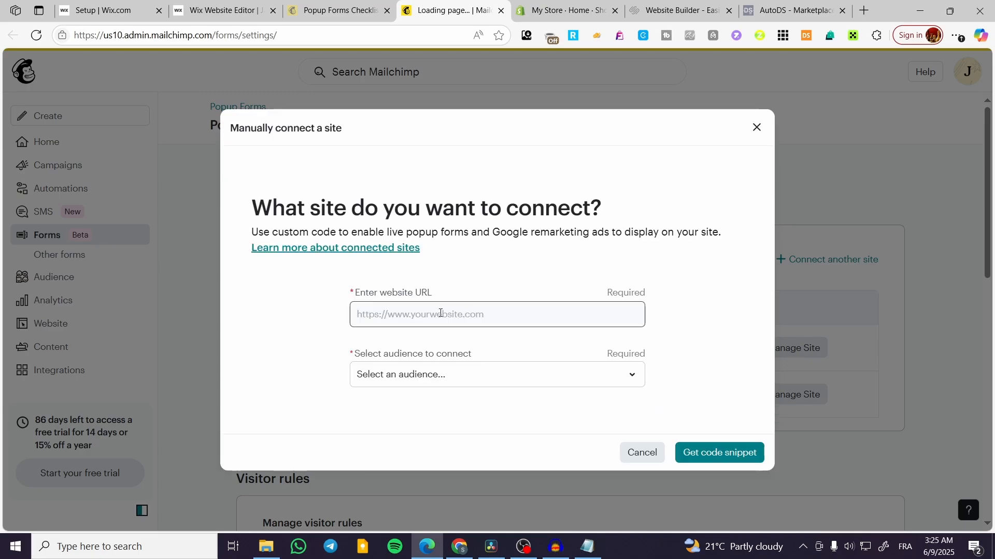
Switch to the Wix editor, publish the site, and copy the live site's web address
click(174, 5)
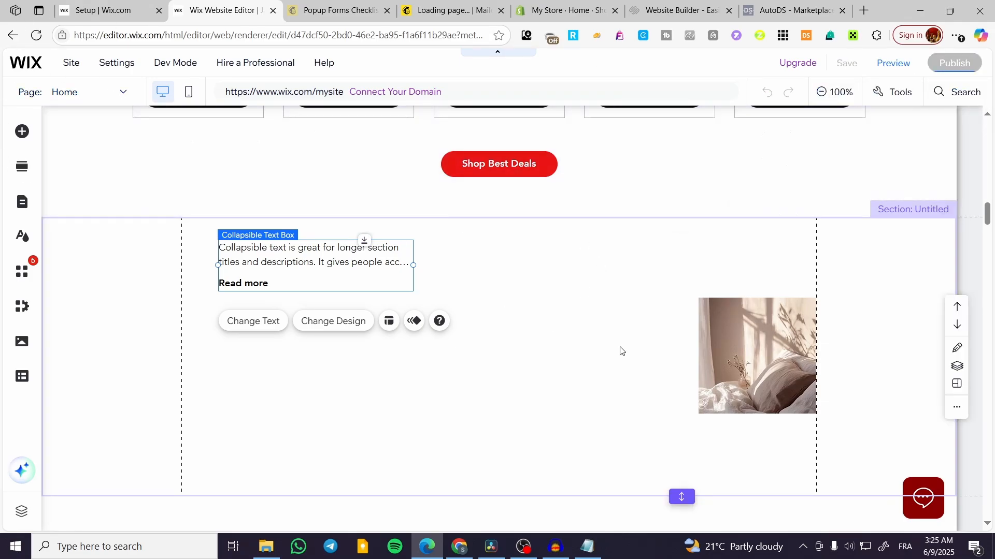
scroll(623, 349, up, 15)
scroll(623, 349, up, 2)
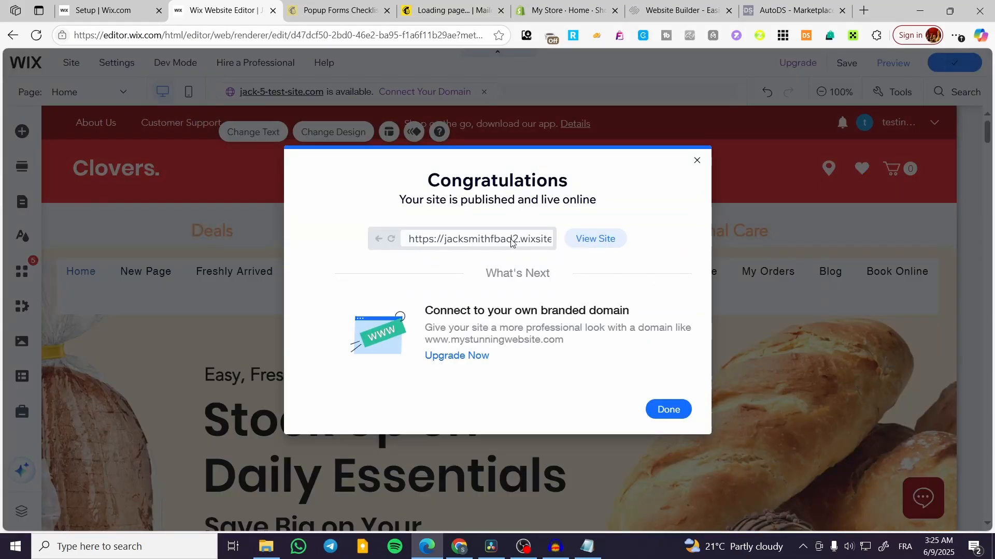
click(595, 239)
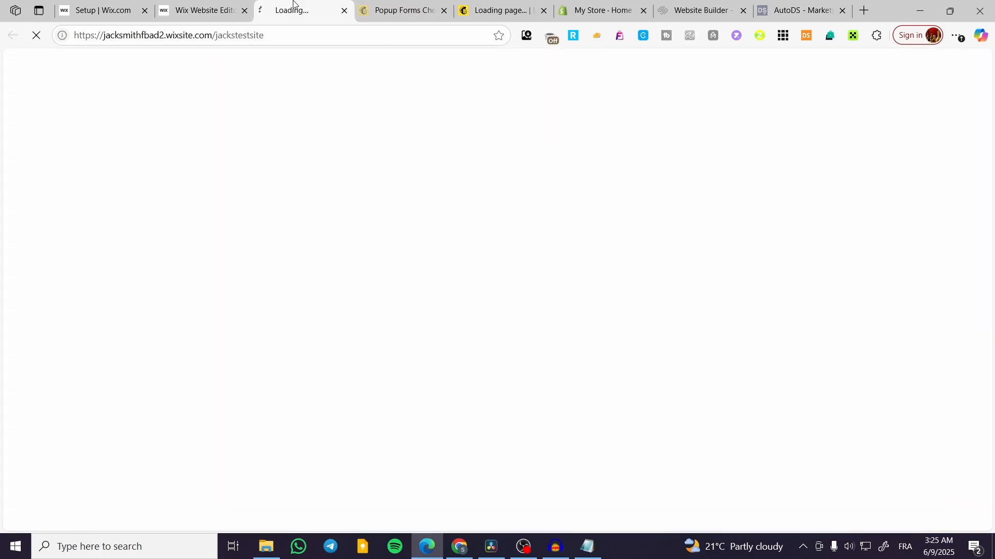
click(283, 32)
key(ctrl+c)
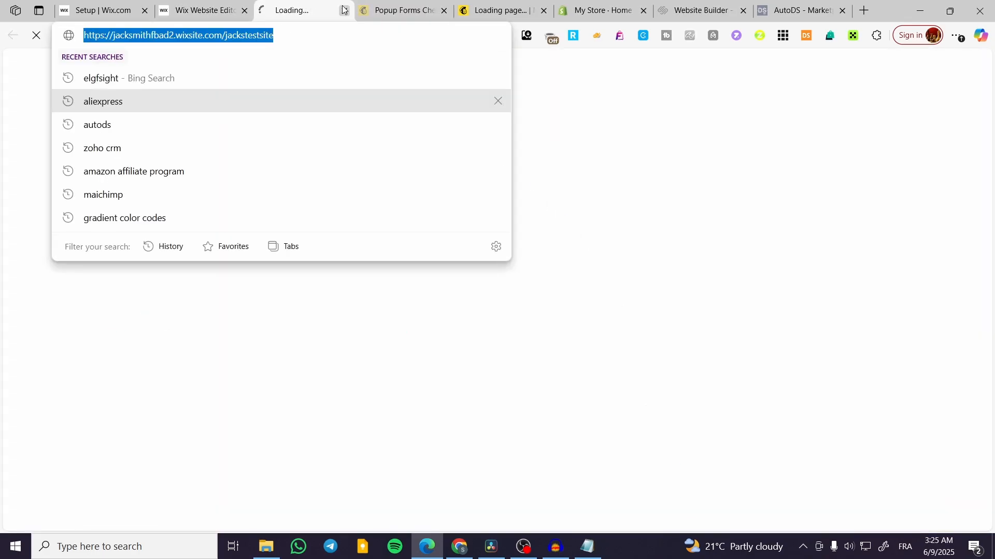
click(344, 9)
Switch to Mailchimp, enter the copied Wix site URL, choose the audience to connect, and generate the code snippet
click(404, 10)
click(532, 322)
key(ctrl+v)
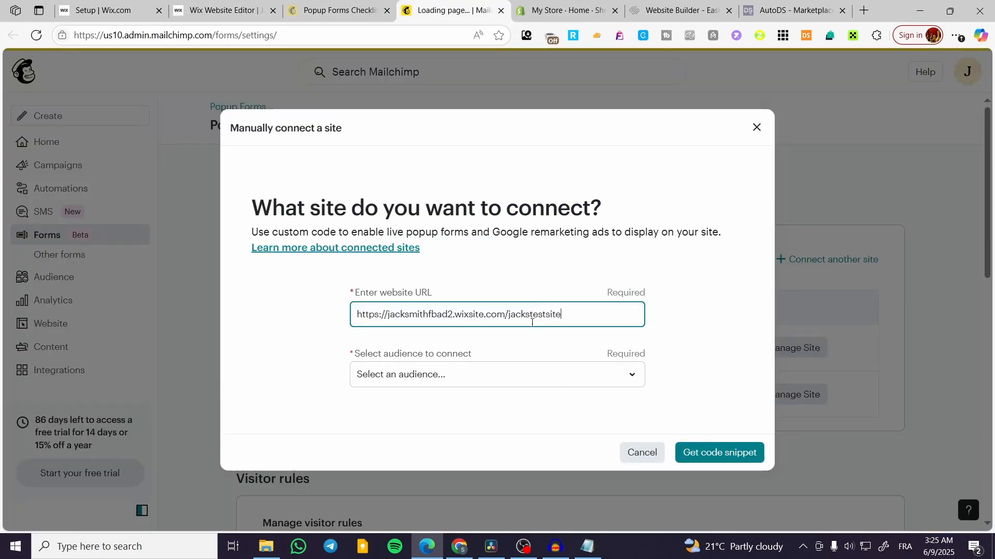
click(536, 373)
click(517, 415)
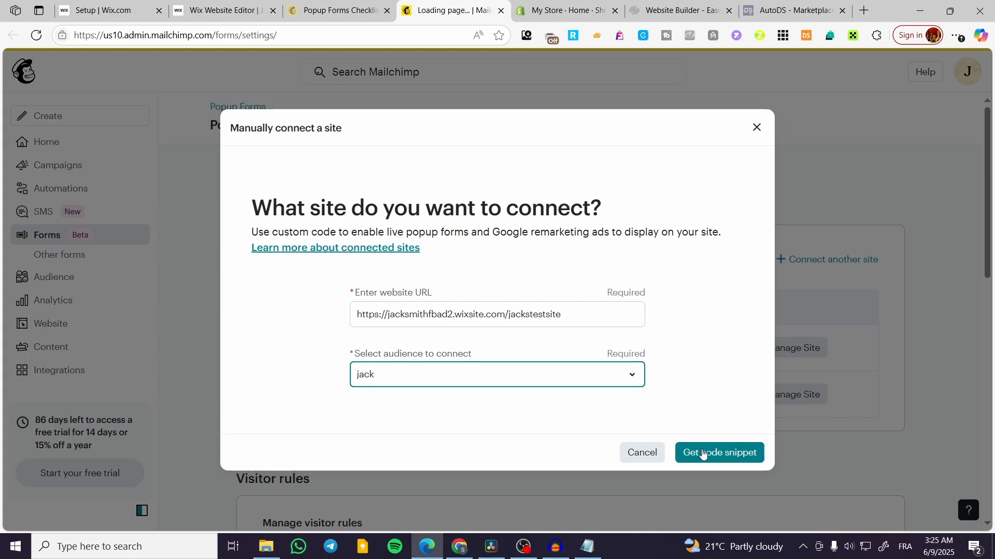
click(703, 454)
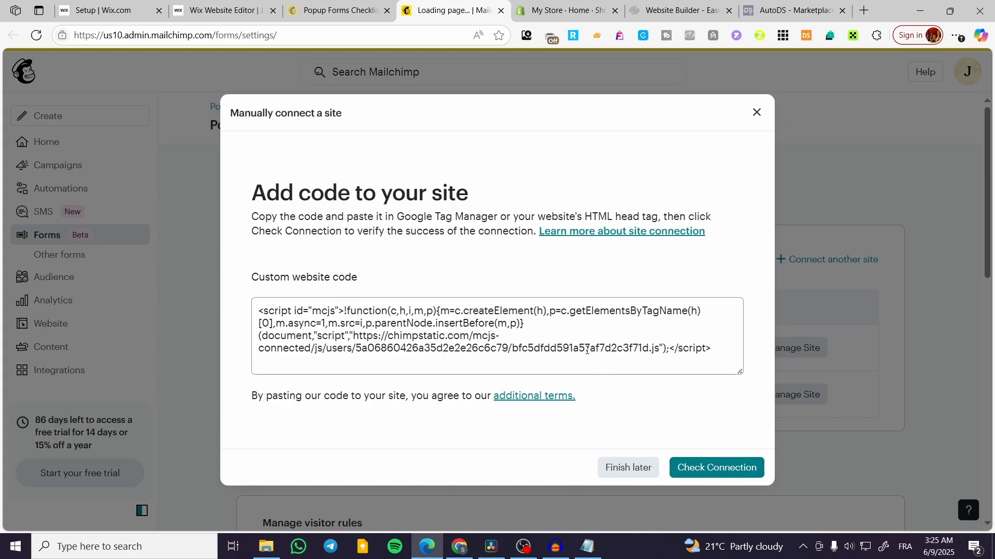
Copy the custom website code and return to the Wix editor, dismissing the publish dialog
triple_click(587, 351)
key(ctrl+c)
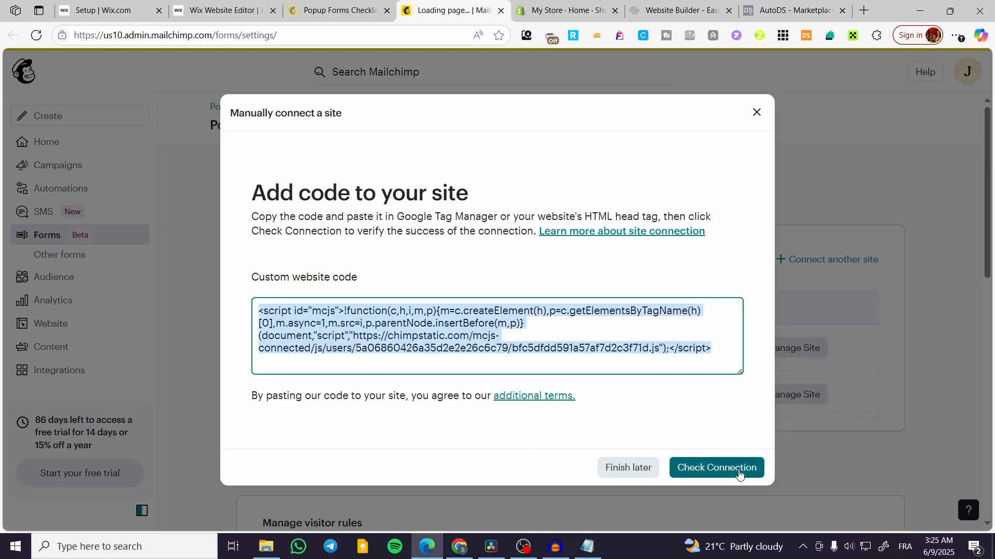
click(223, 11)
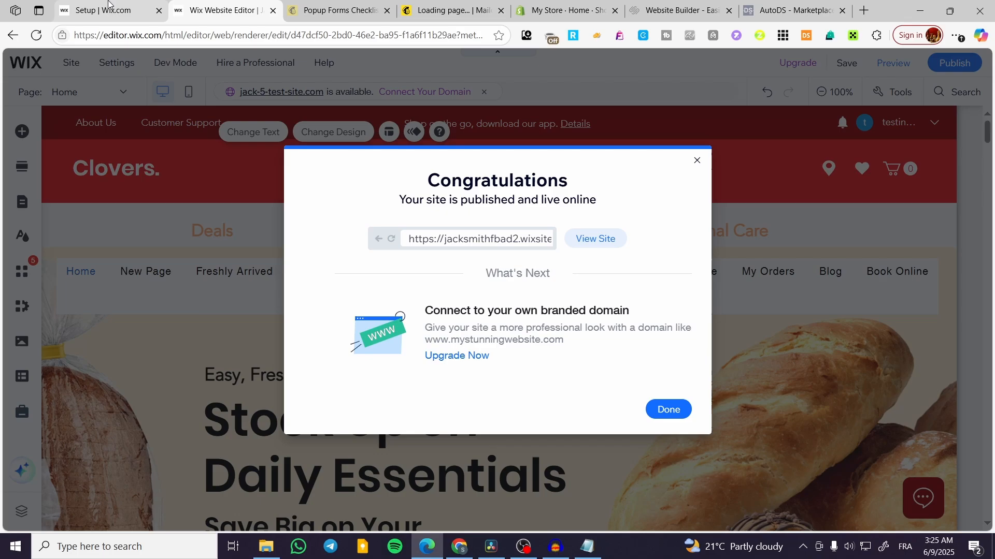
click(664, 415)
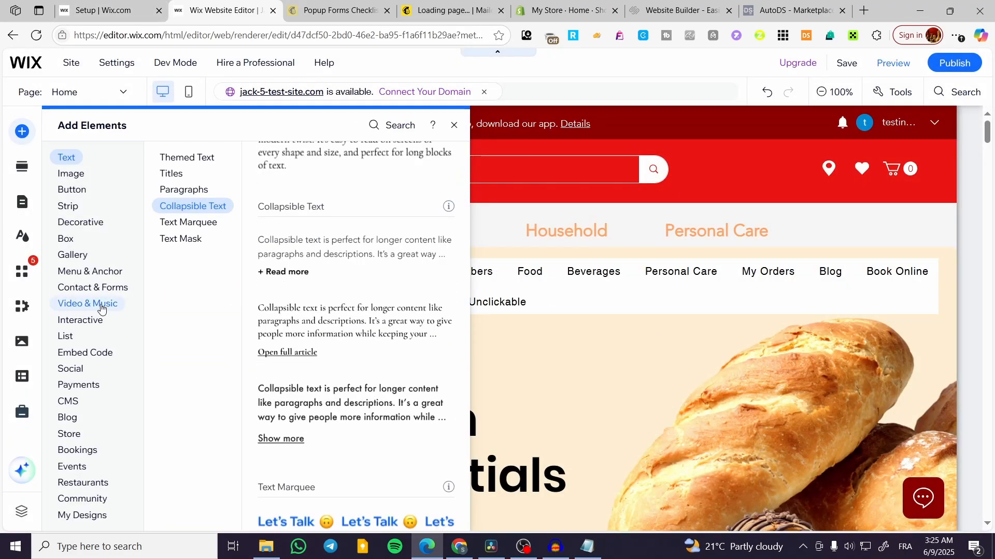
Add an Embed HTML element to the Welcome section of the Wix home page and open its settings
click(89, 270)
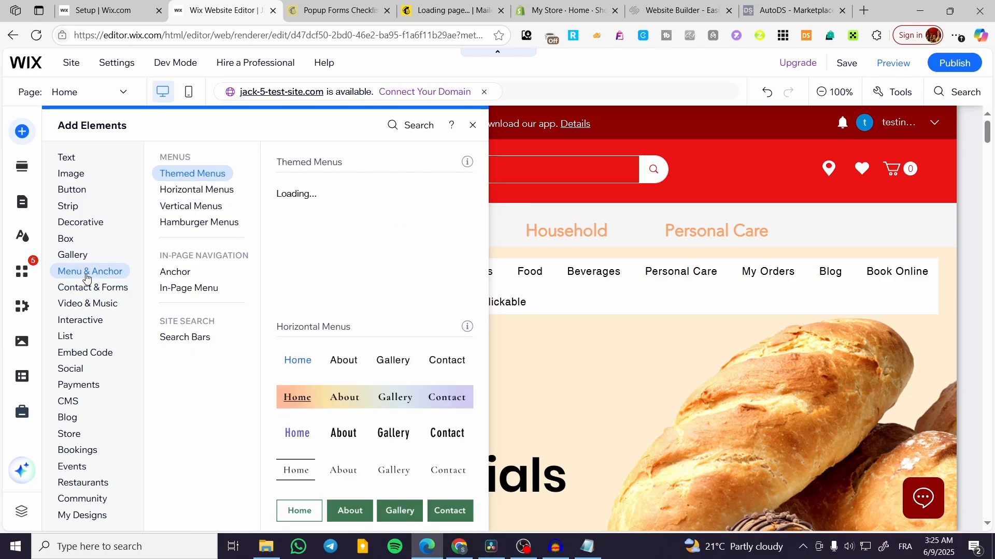
click(91, 305)
mouse_move(95, 352)
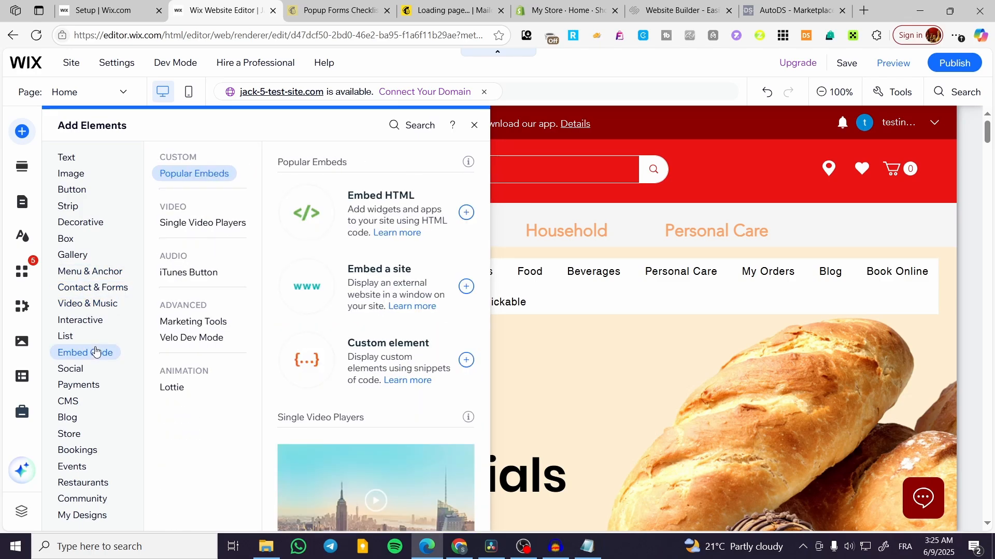
click(396, 220)
click(504, 365)
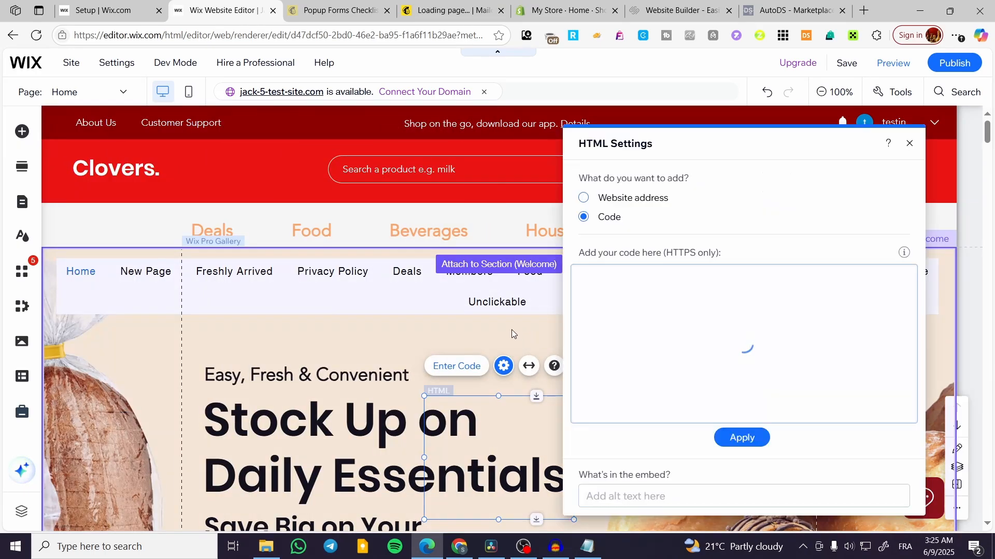
Paste the copied Mailchimp connection code into the HTML element and close its settings
click(688, 339)
key(ctrl+v)
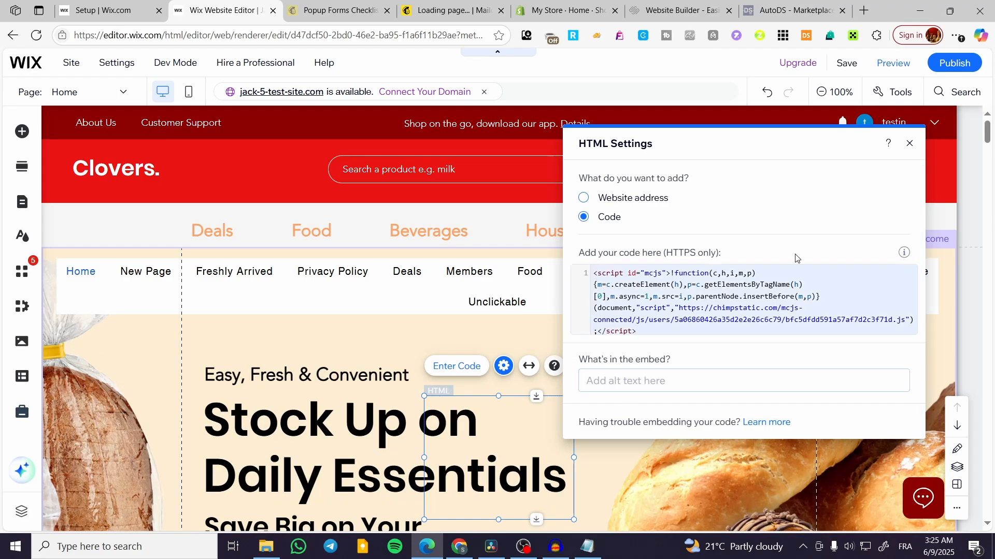
click(909, 143)
Move the HTML element off the headline text to the lower right of the Welcome section, over the bread image
scroll(714, 394, down, 3)
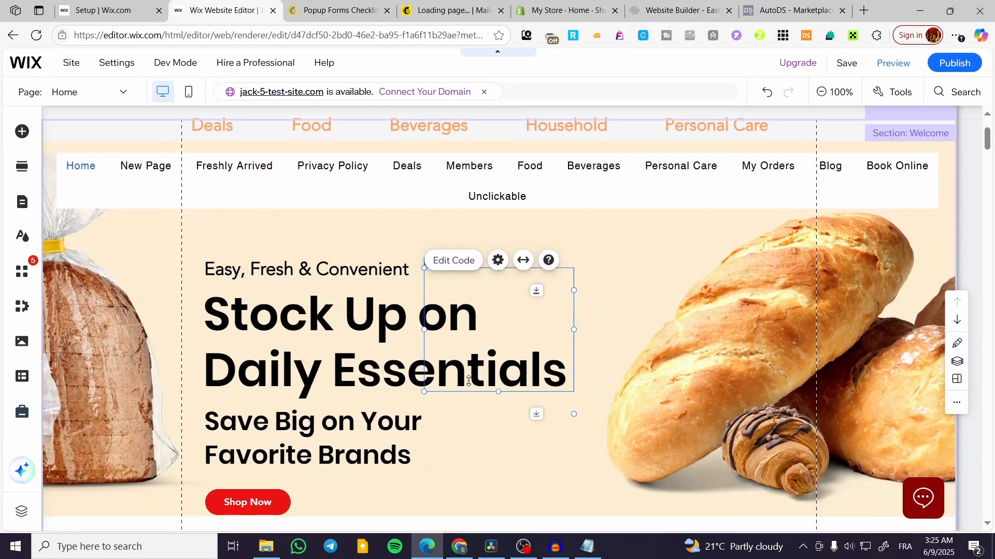
drag(500, 290, 881, 389)
scroll(607, 325, down, 3)
scroll(549, 250, down, 1)
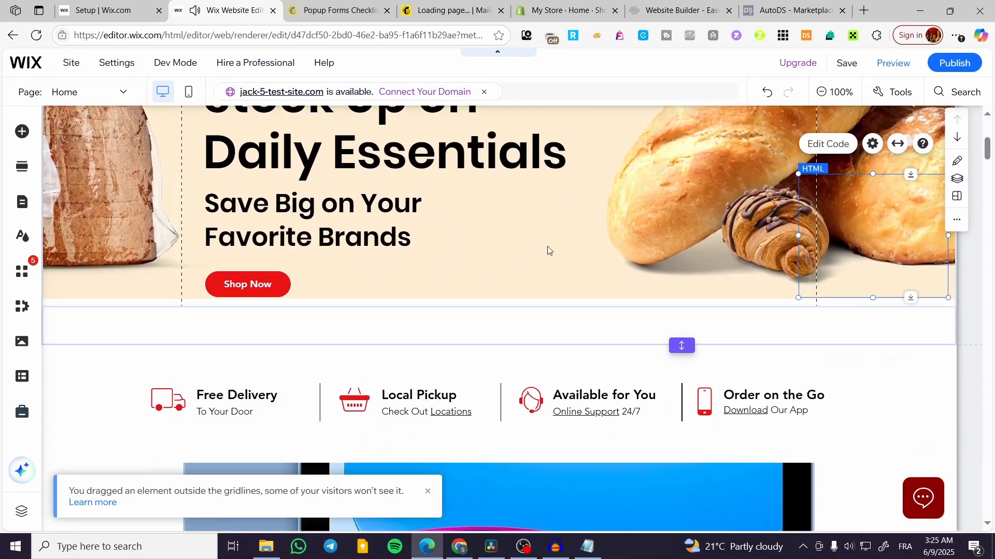
Switch to Mailchimp, close the extra loading page, and leave the popup form checklist for the Mailchimp home page
click(353, 12)
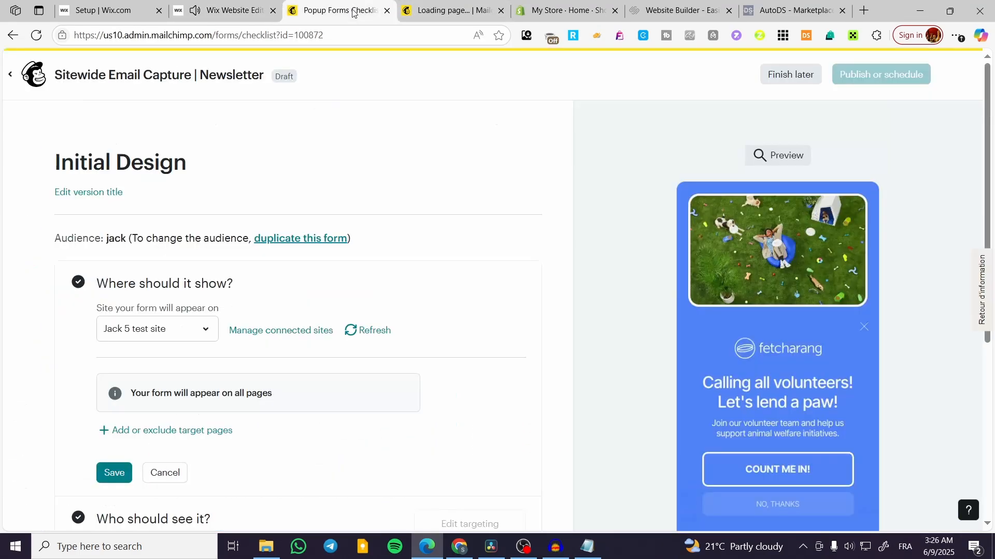
click(439, 12)
click(500, 10)
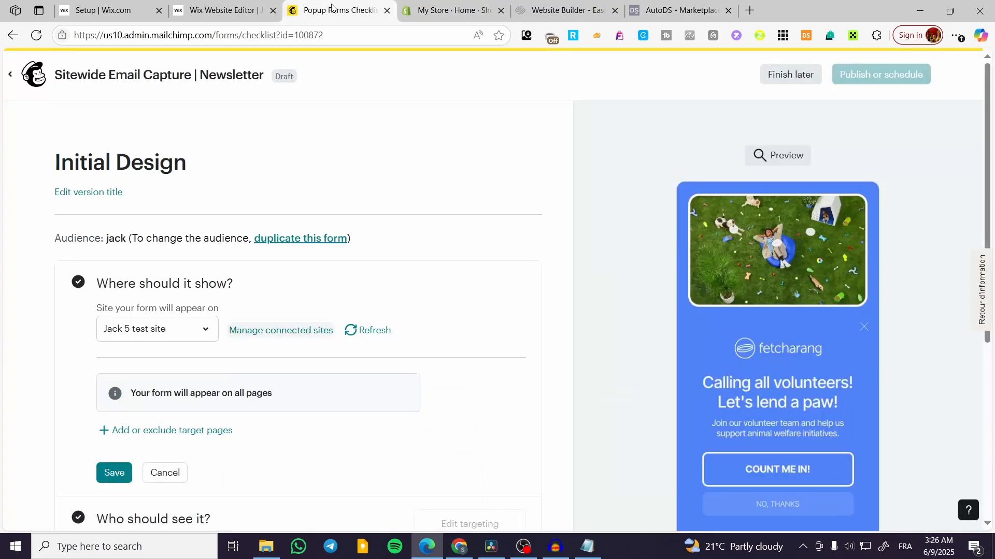
click(21, 74)
click(111, 142)
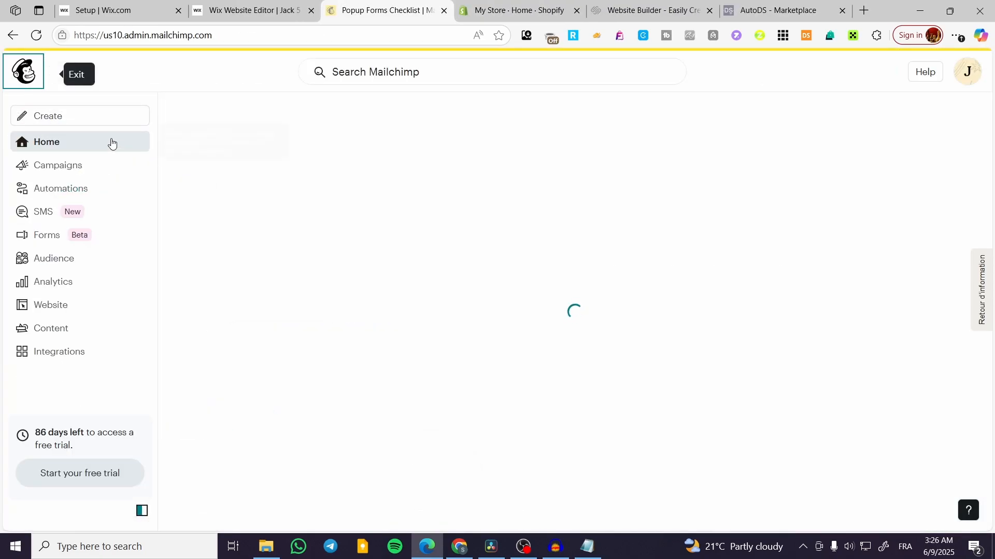